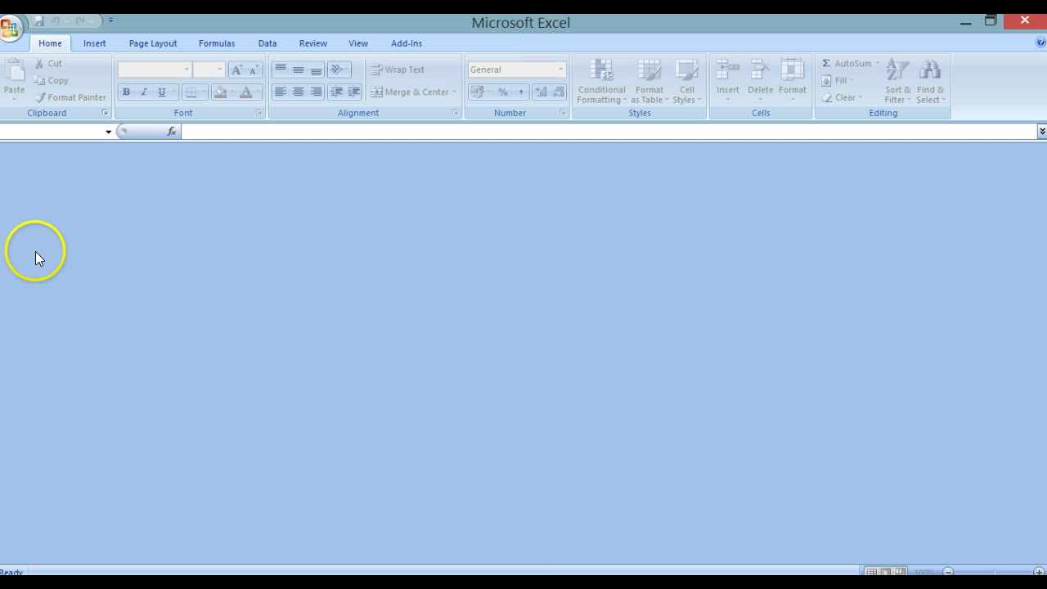
Open the Formulas workbook from the L1 Spreadsheets folder.
click(10, 31)
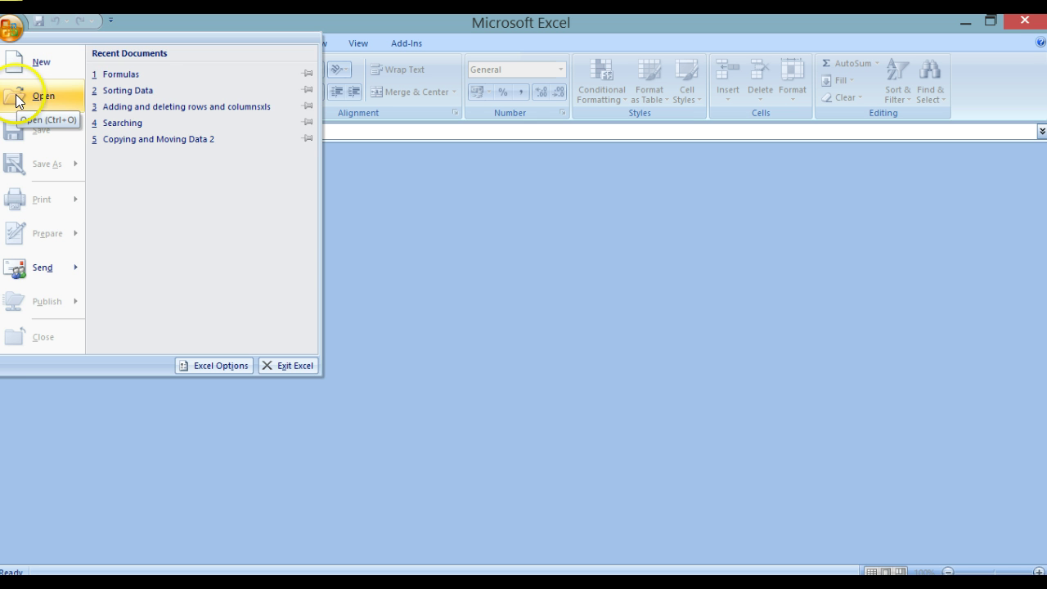
click(18, 100)
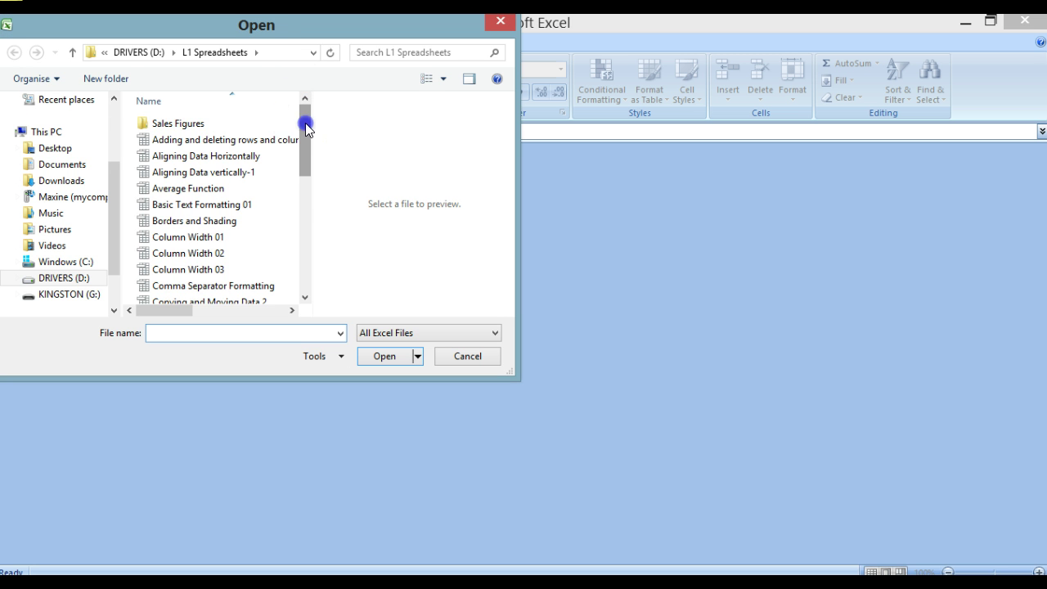
drag(306, 128, 306, 182)
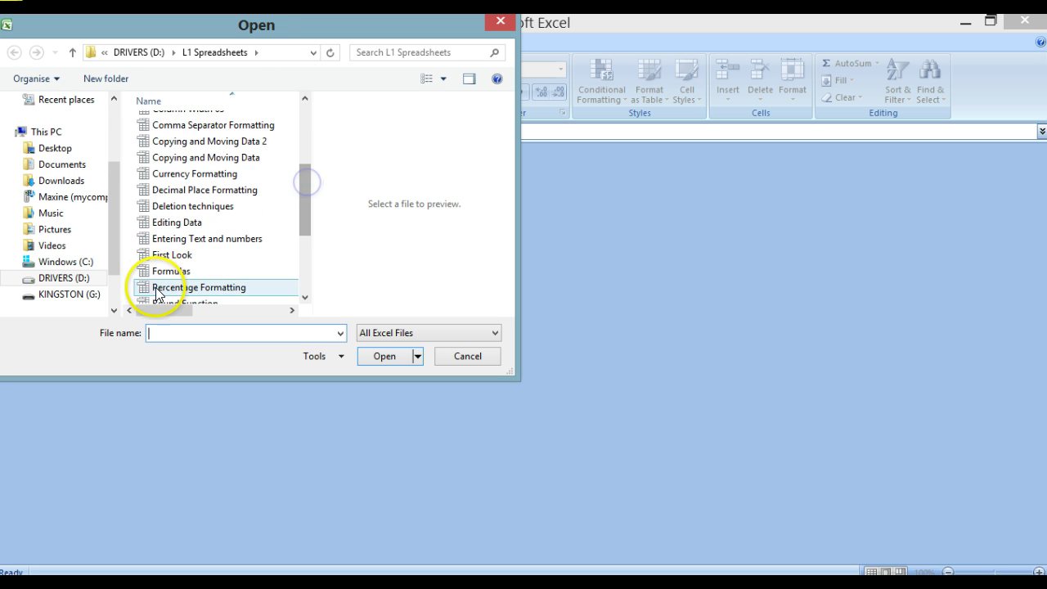
click(156, 271)
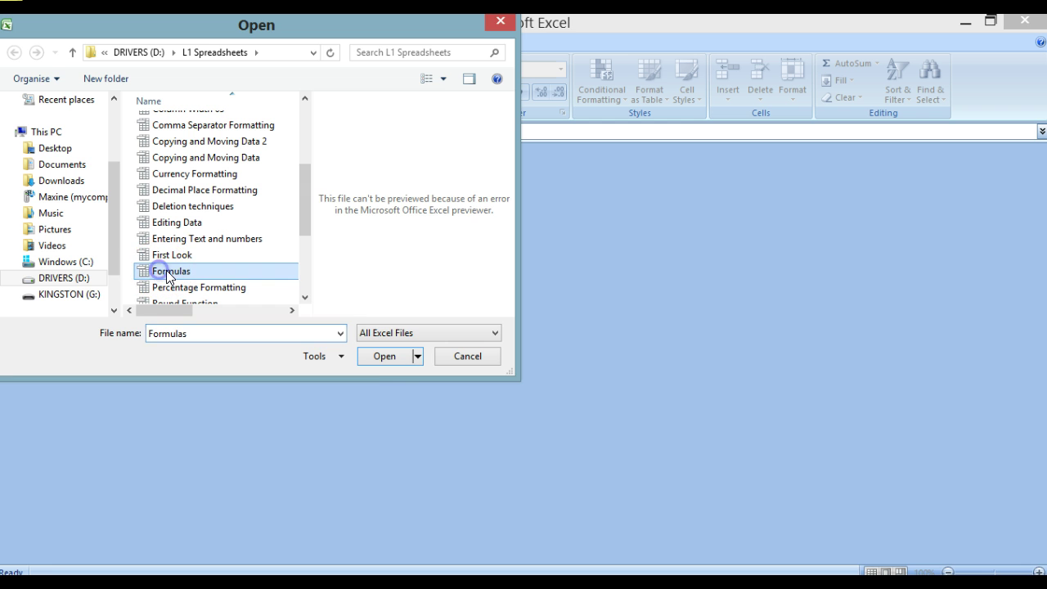
click(385, 357)
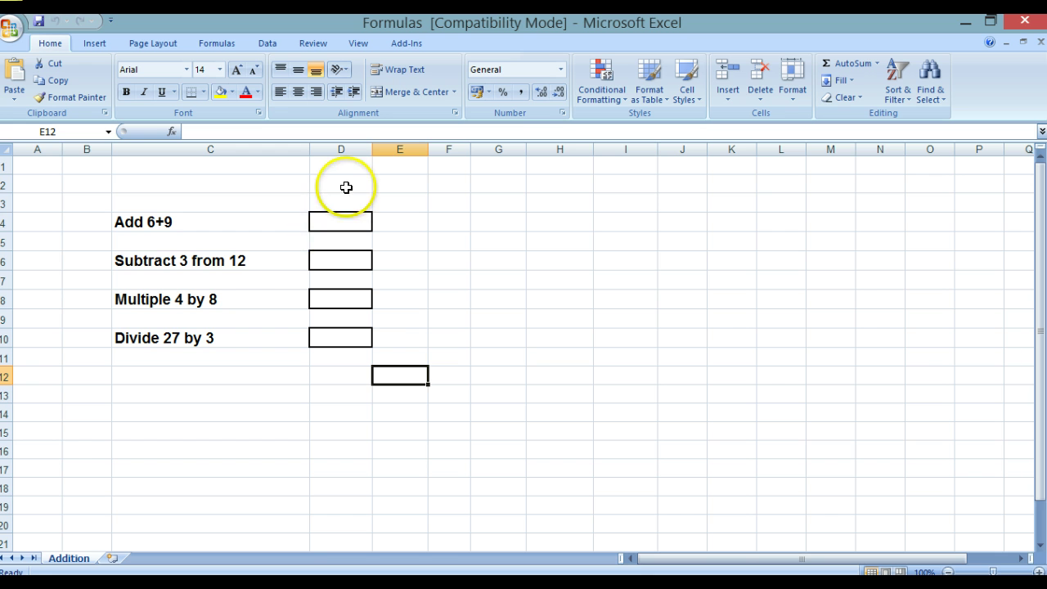
Enter the formula =6+9 in cell D4, beside the "Add 6+9" label.
click(345, 220)
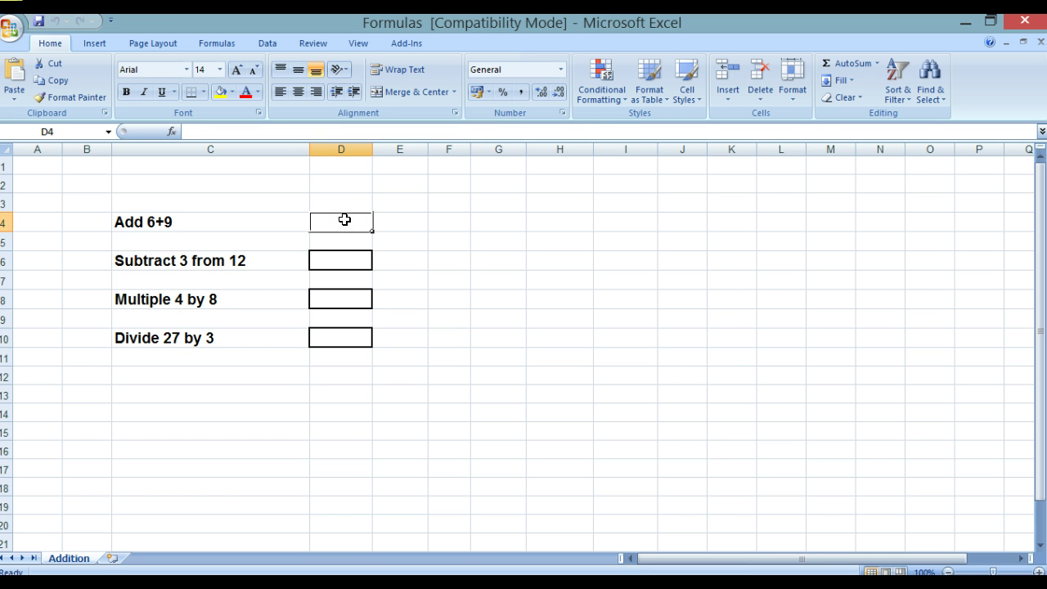
text(=)
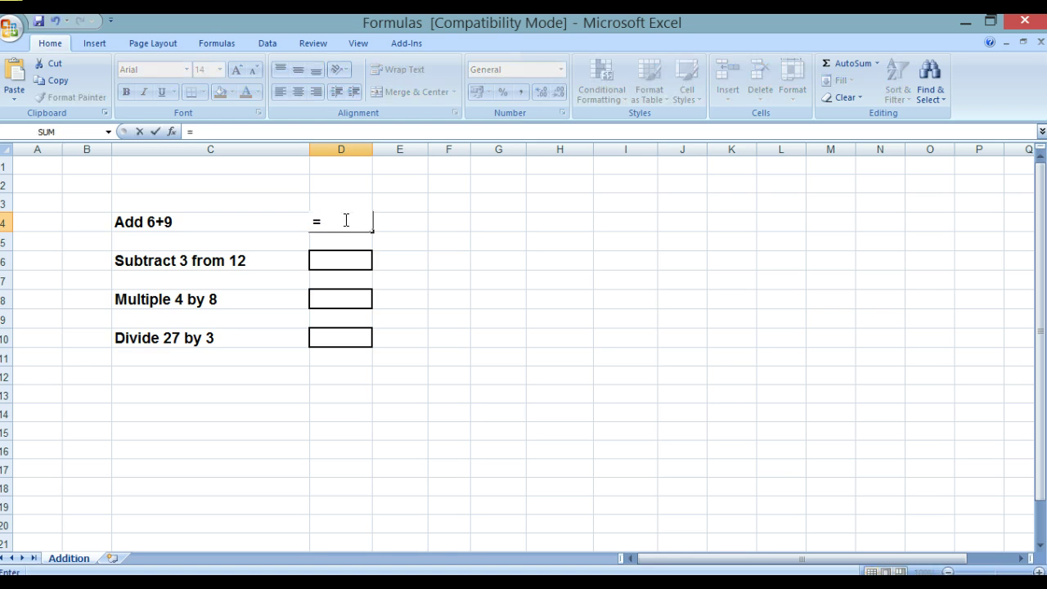
text(6+9)
key(Return)
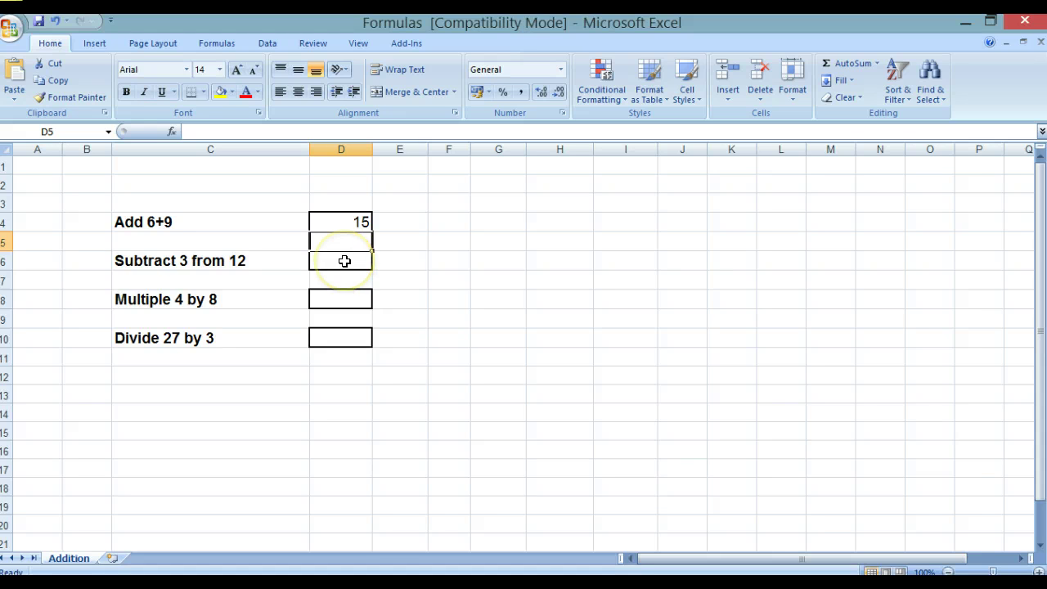
Enter the formula =12-3 in cell D6, beside the "Subtract 3 from 12" label.
click(344, 260)
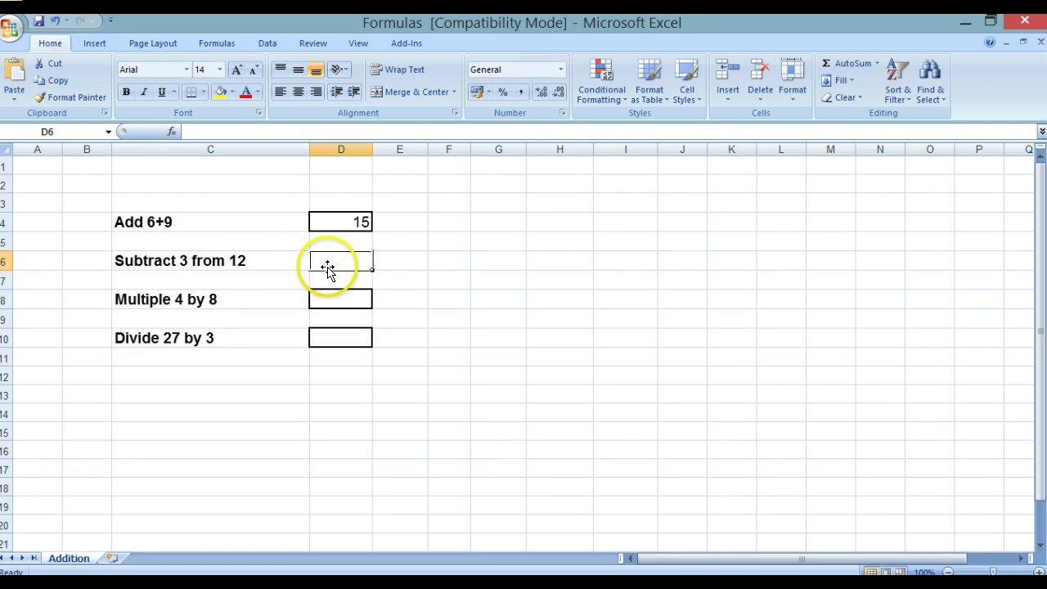
click(325, 260)
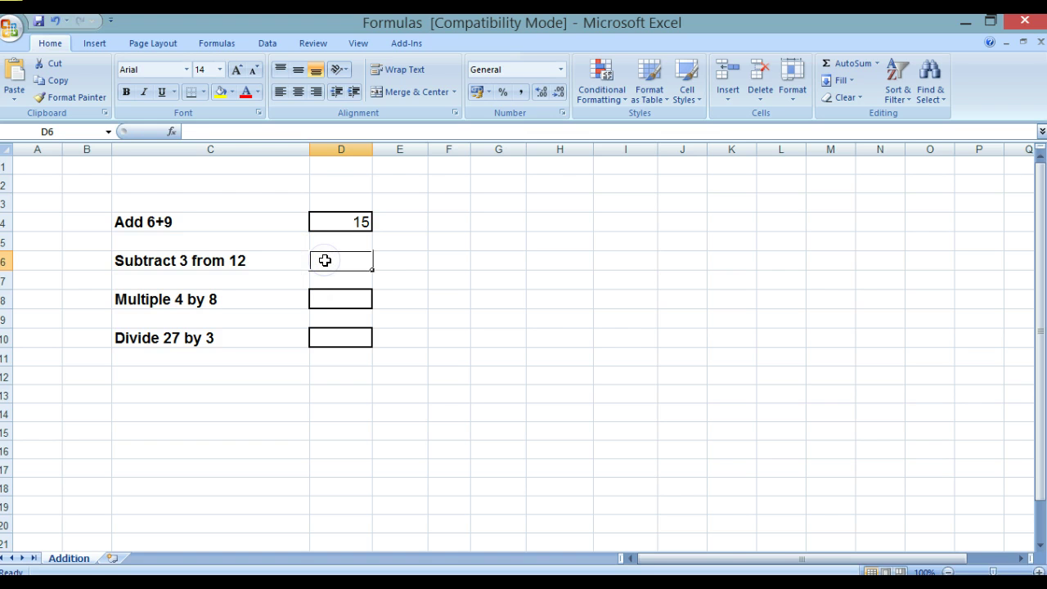
text(=)
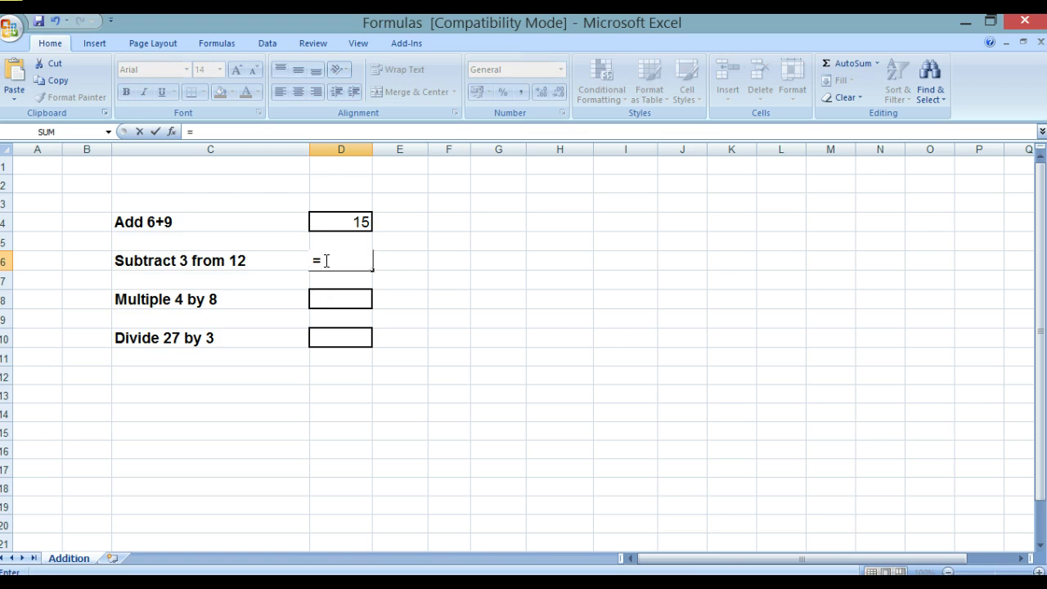
text(12-3)
key(Return)
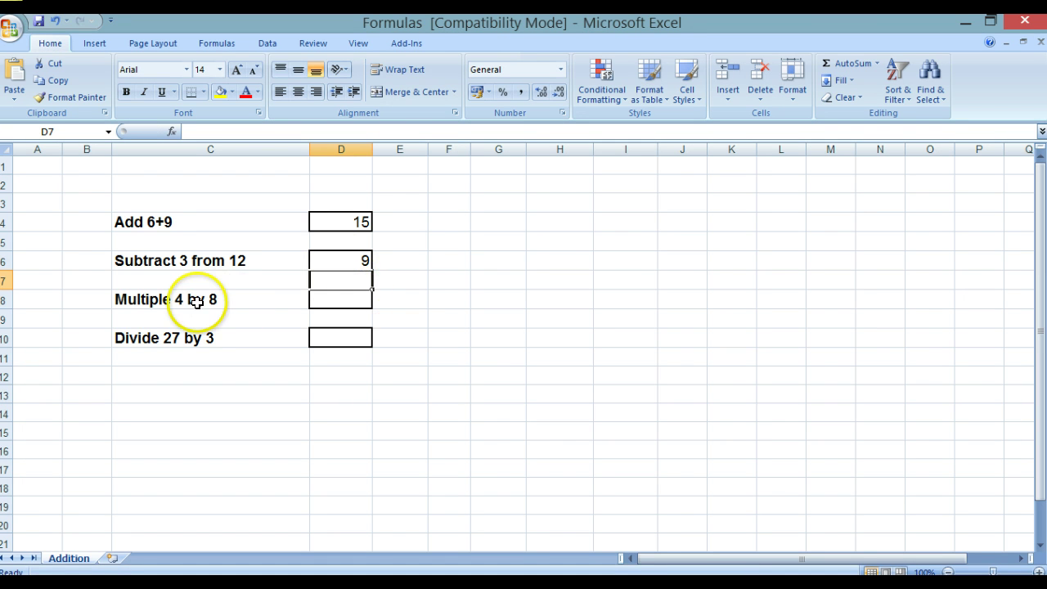
Enter the formula =4*8 in cell D8, beside the "Multiple 4 by 8" label.
click(339, 299)
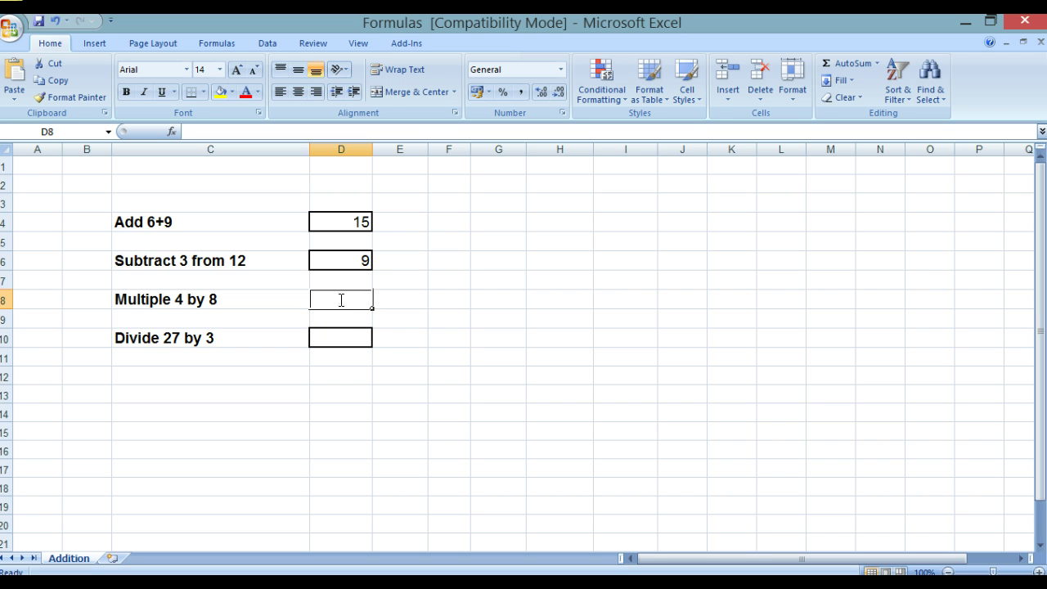
text(=)
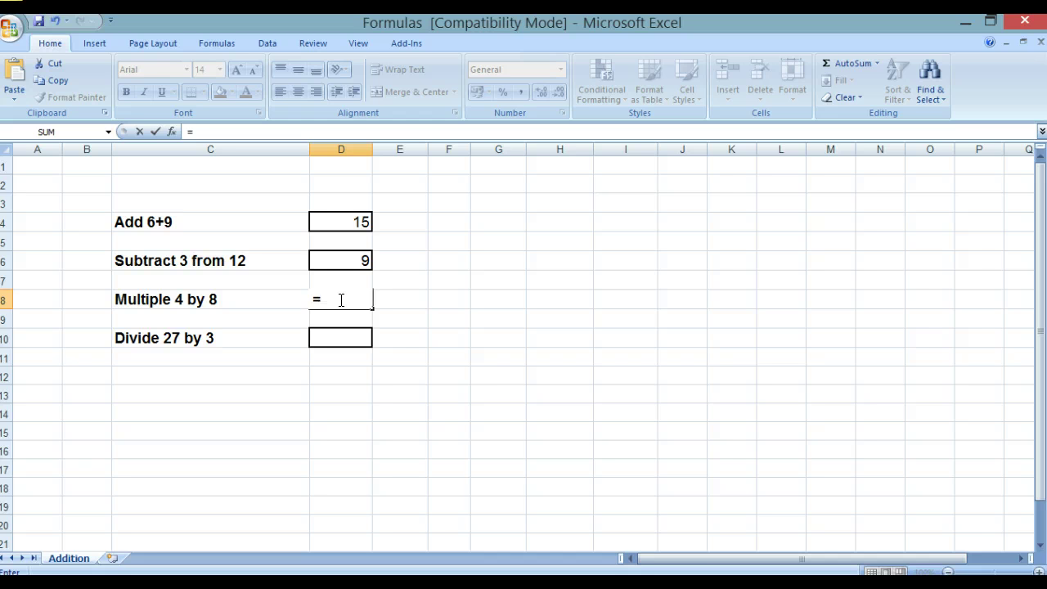
text(4*8)
key(Return)
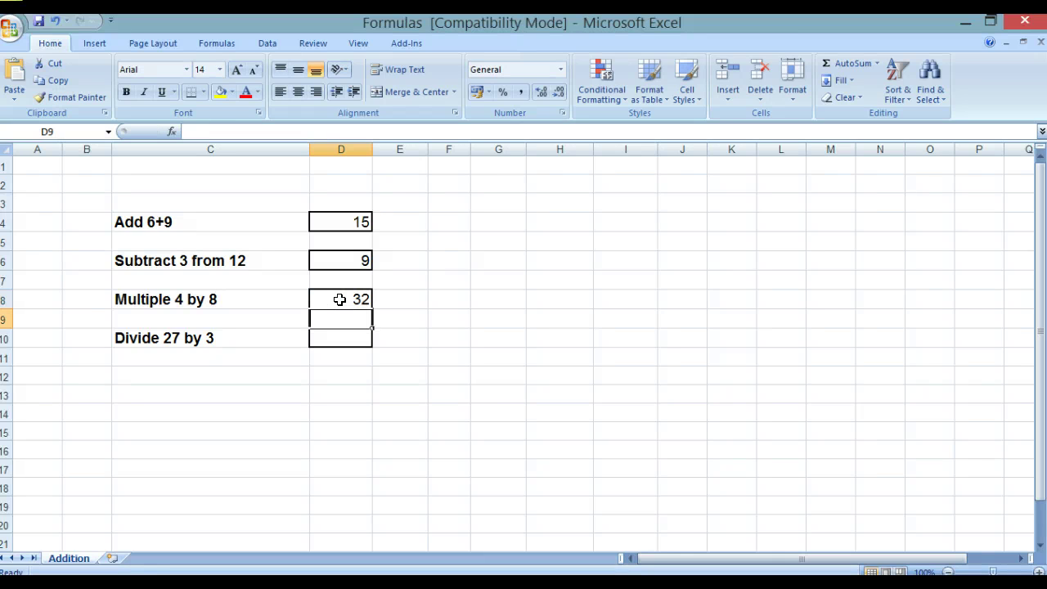
Enter the formula =27/3 in cell D10, beside the "Divide 27 by 3" label.
click(322, 339)
text(=)
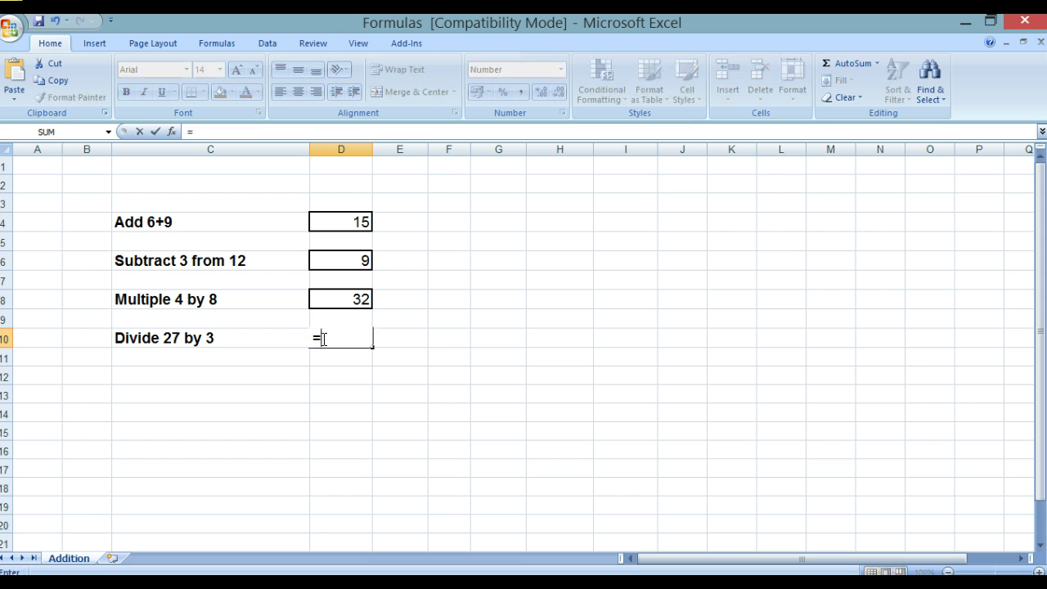
text(27/3)
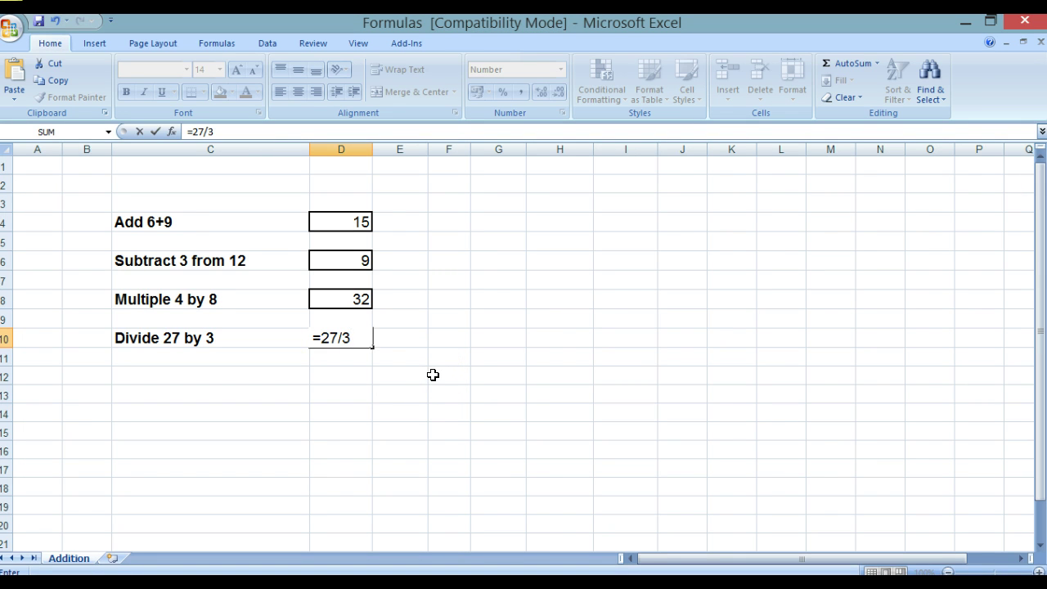
key(Return)
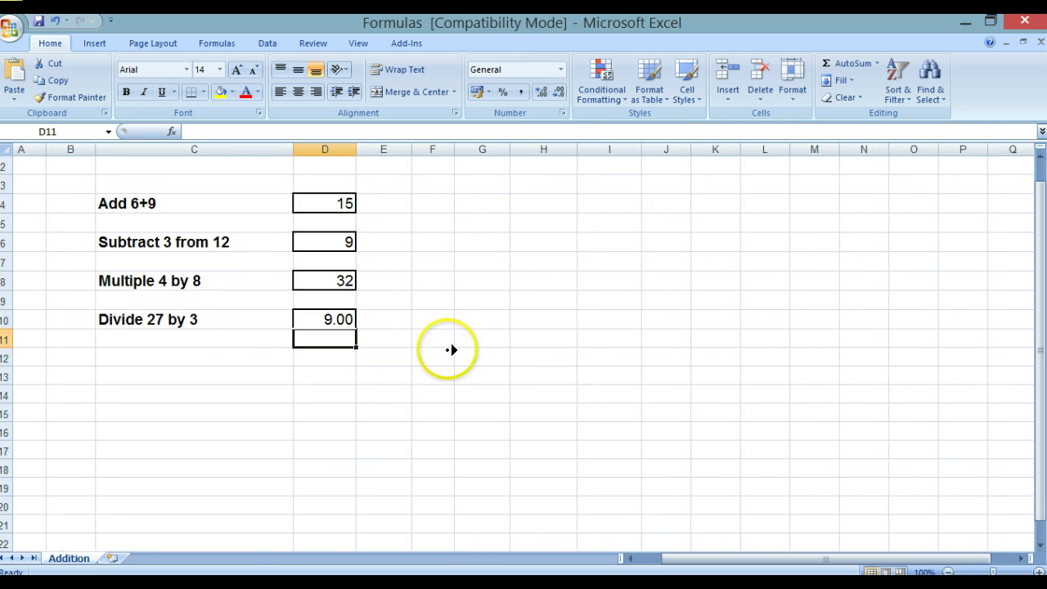
middle_click(391, 358)
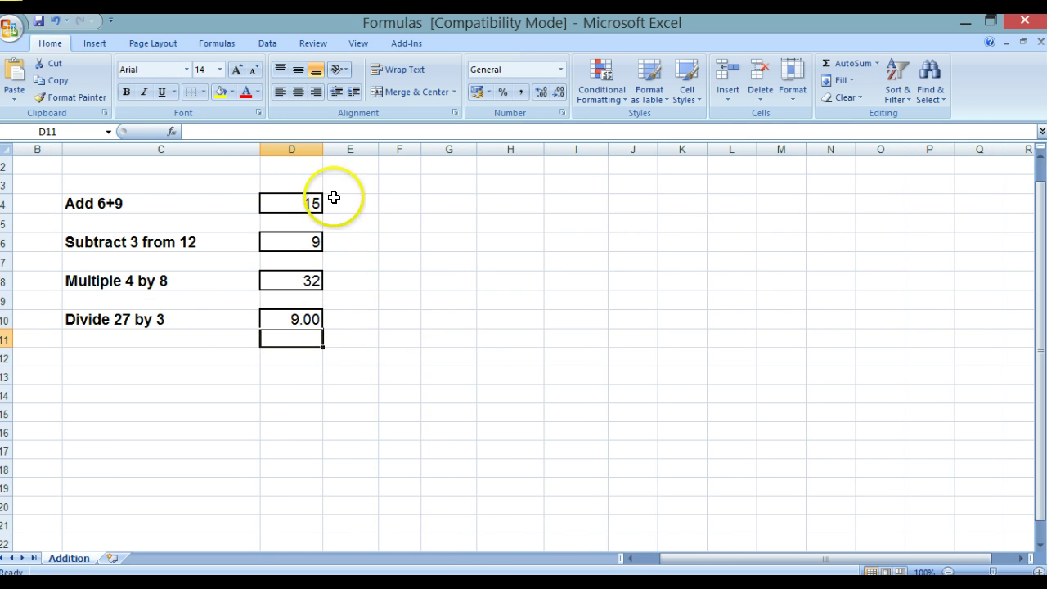
click(407, 320)
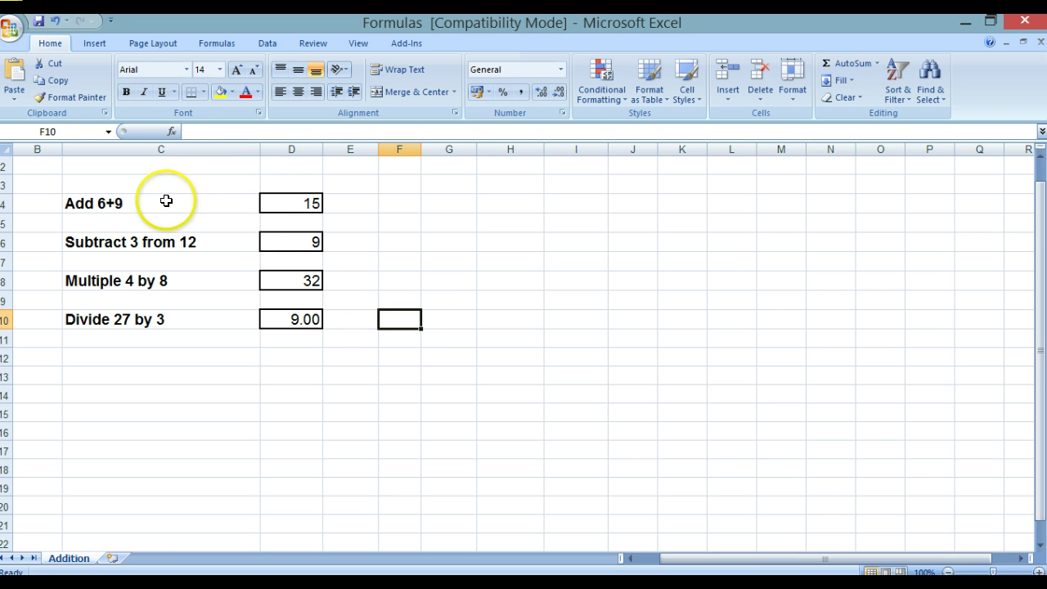
click(268, 316)
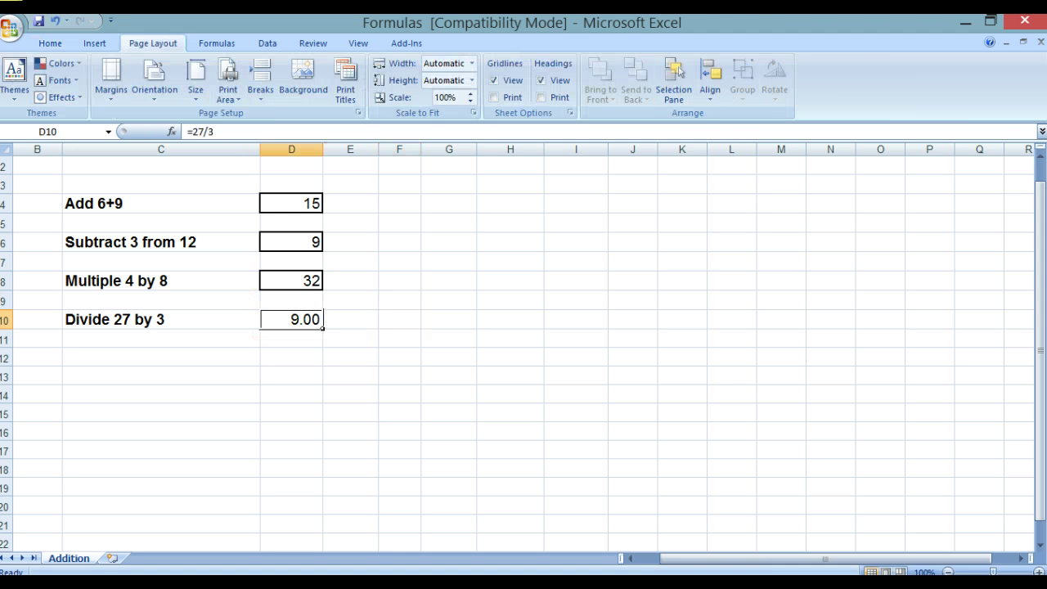
Save the Formulas workbook and close it.
click(38, 27)
key(ctrl+w)
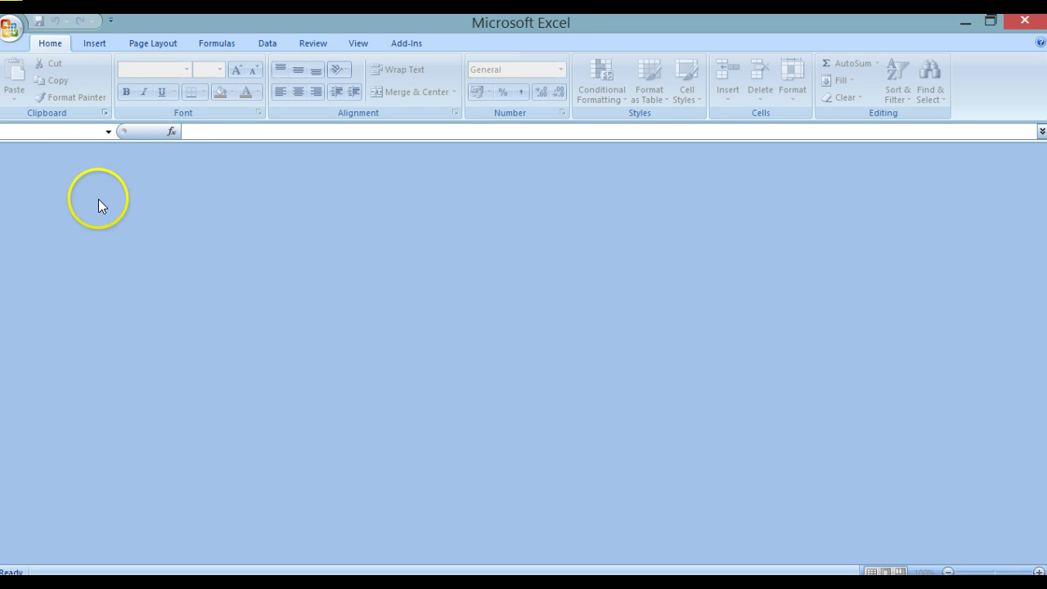
Browse to the L1 Spreadsheets folder on the DRIVERS (D:) drive to find a workbook to open.
click(11, 29)
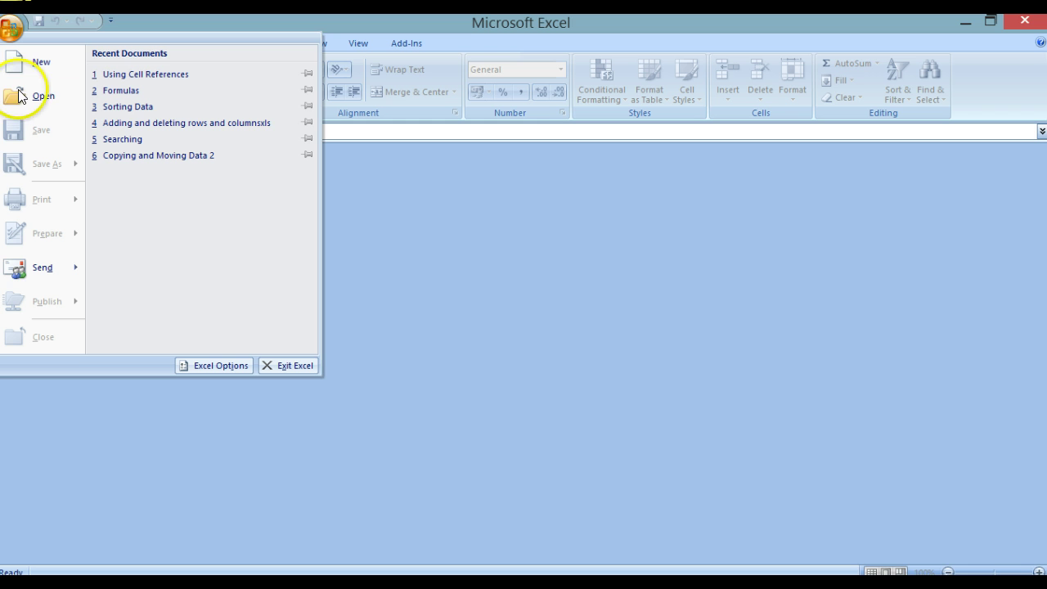
click(44, 96)
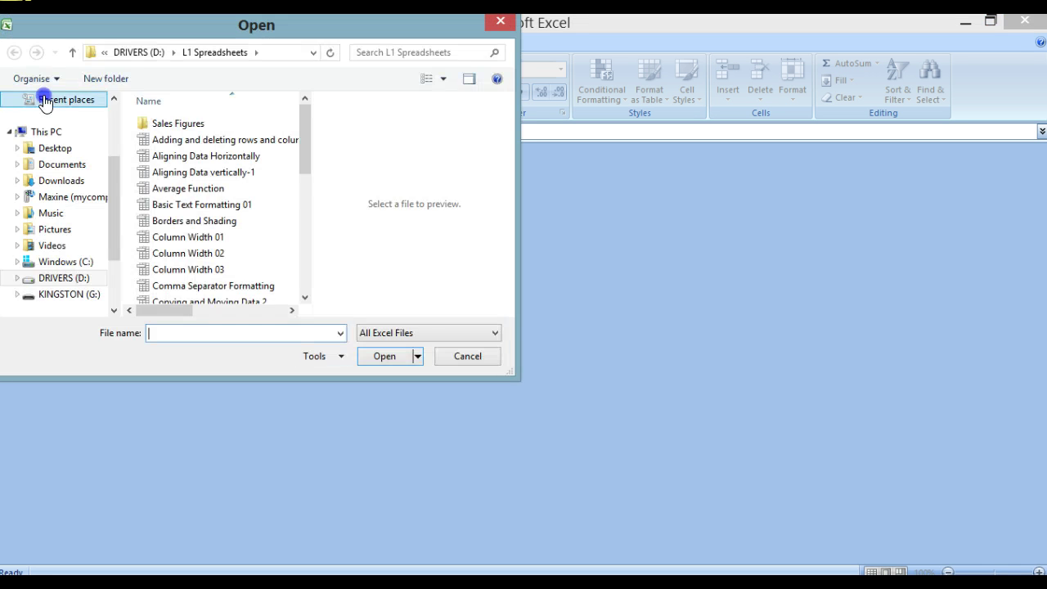
click(43, 99)
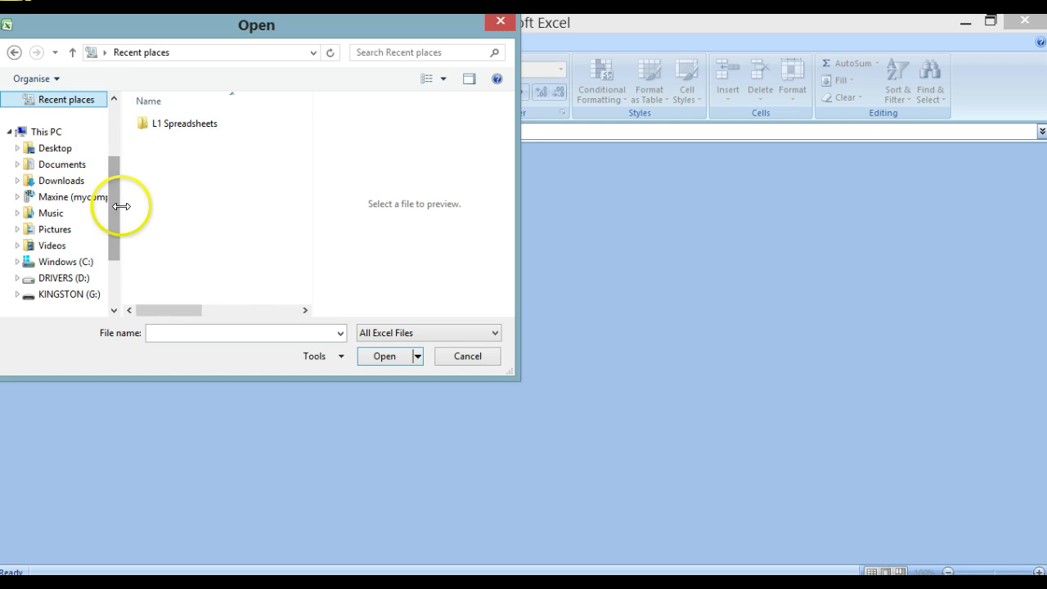
click(71, 281)
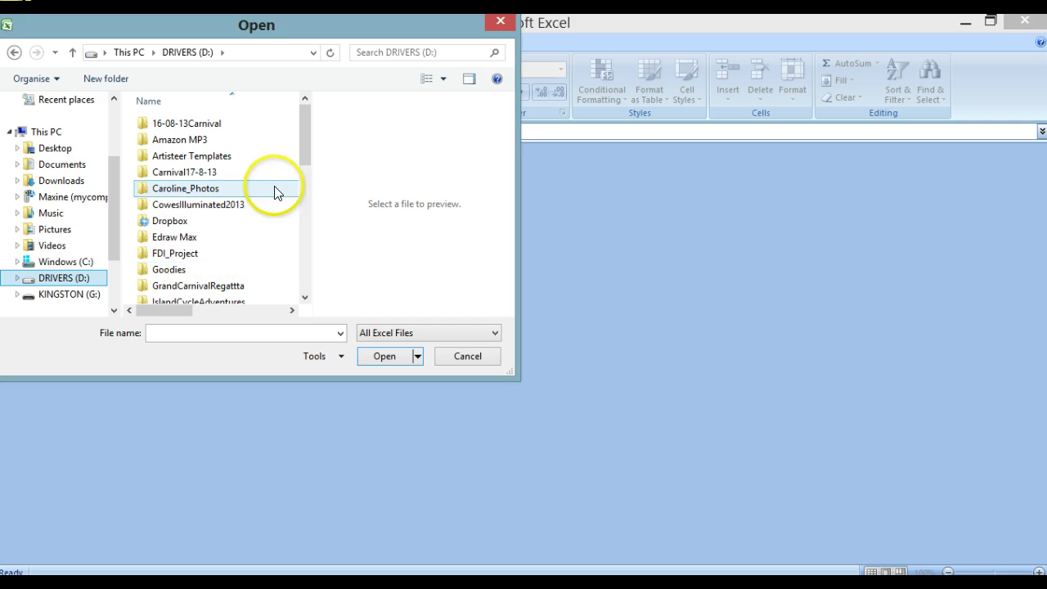
drag(307, 148, 306, 188)
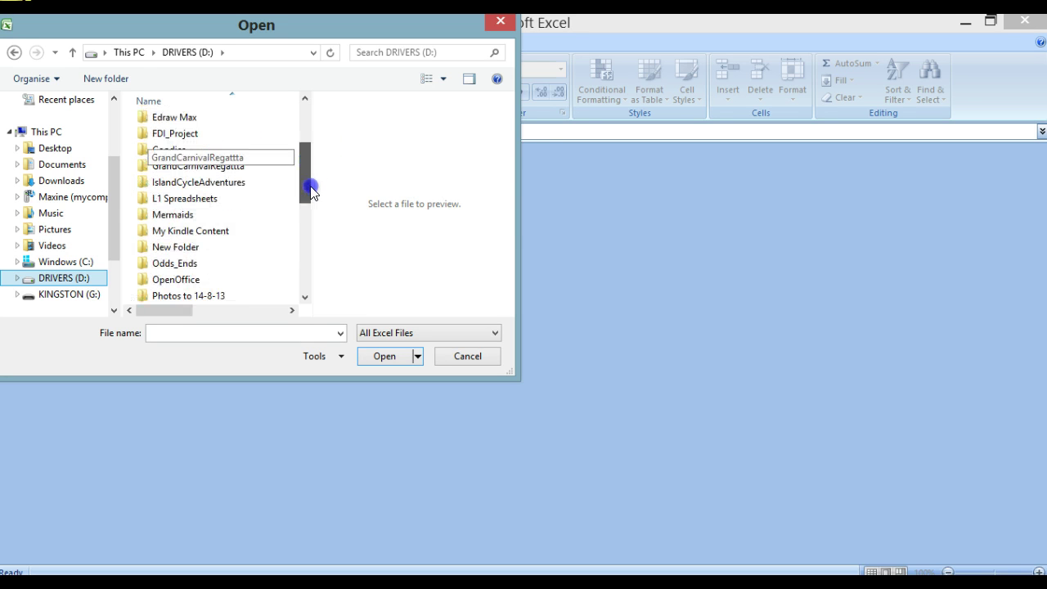
click(225, 201)
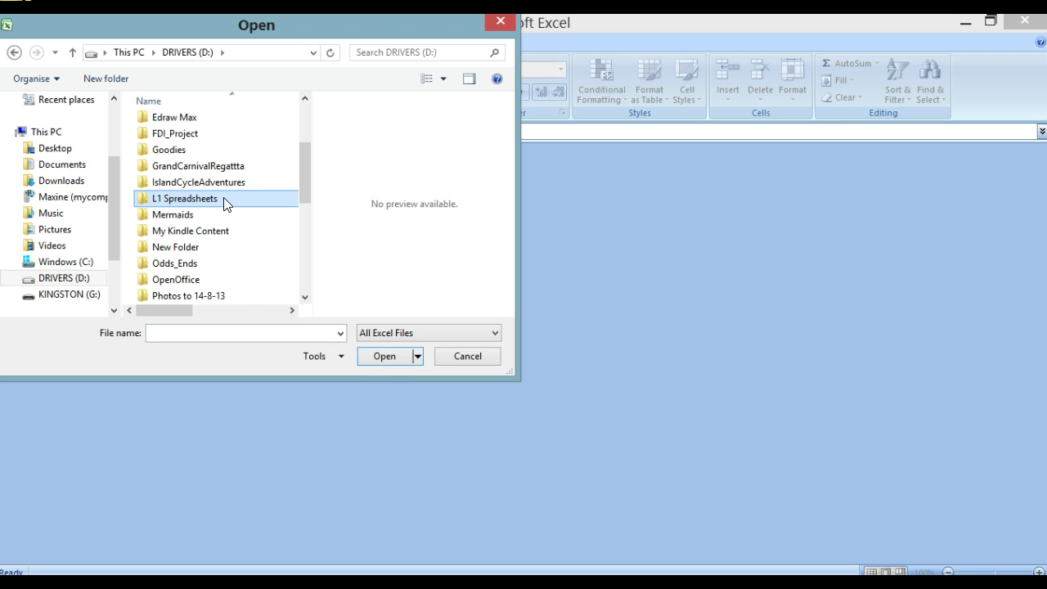
click(386, 356)
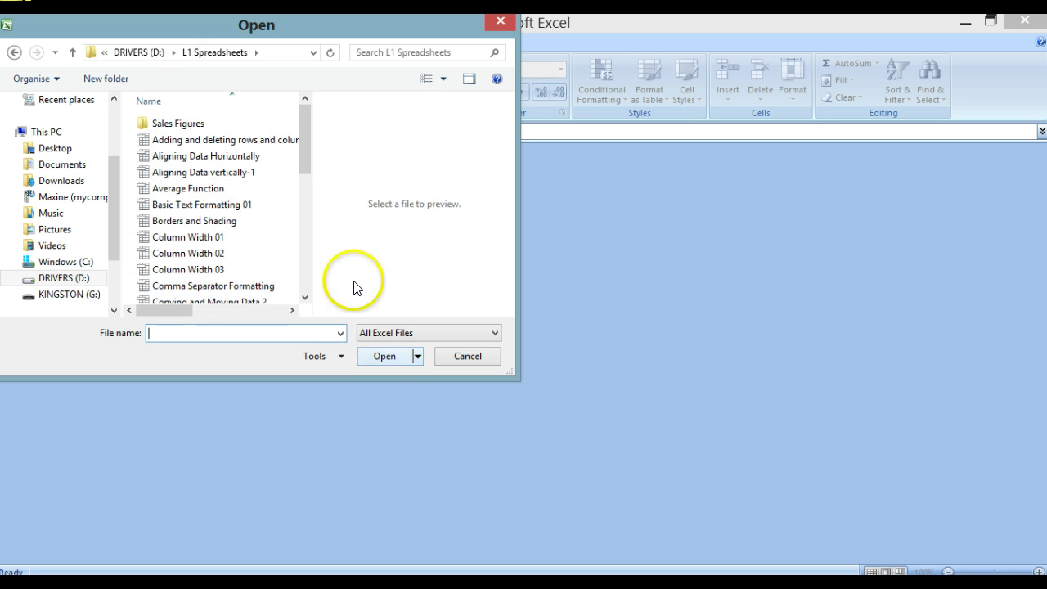
Try to open the Using Cell References workbook listed in the folder.
drag(305, 159, 310, 283)
click(217, 295)
click(385, 357)
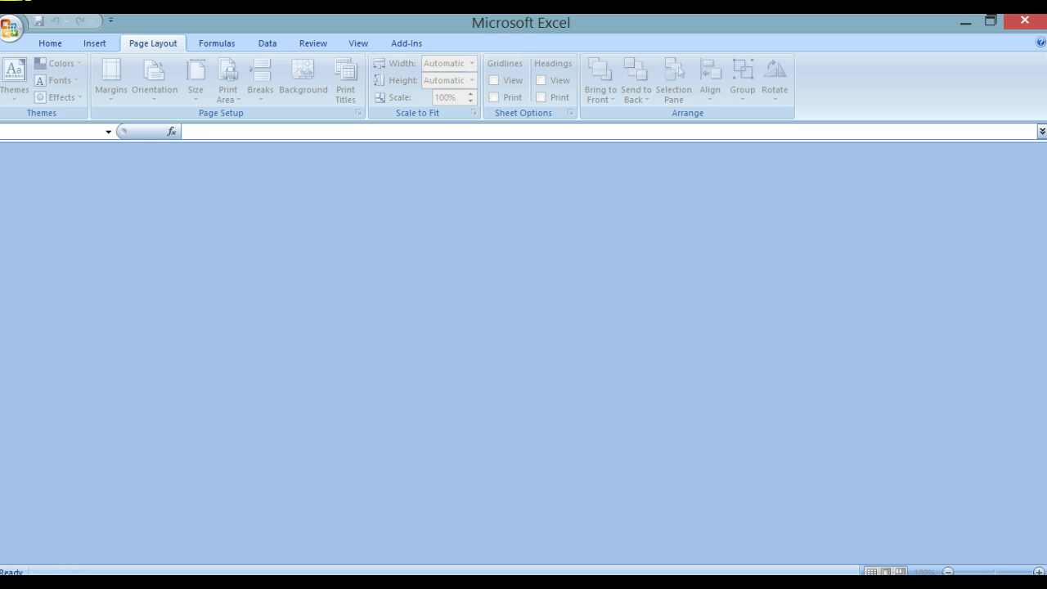
Open the Using Cell References workbook from the L1 Spreadsheets folder.
click(11, 31)
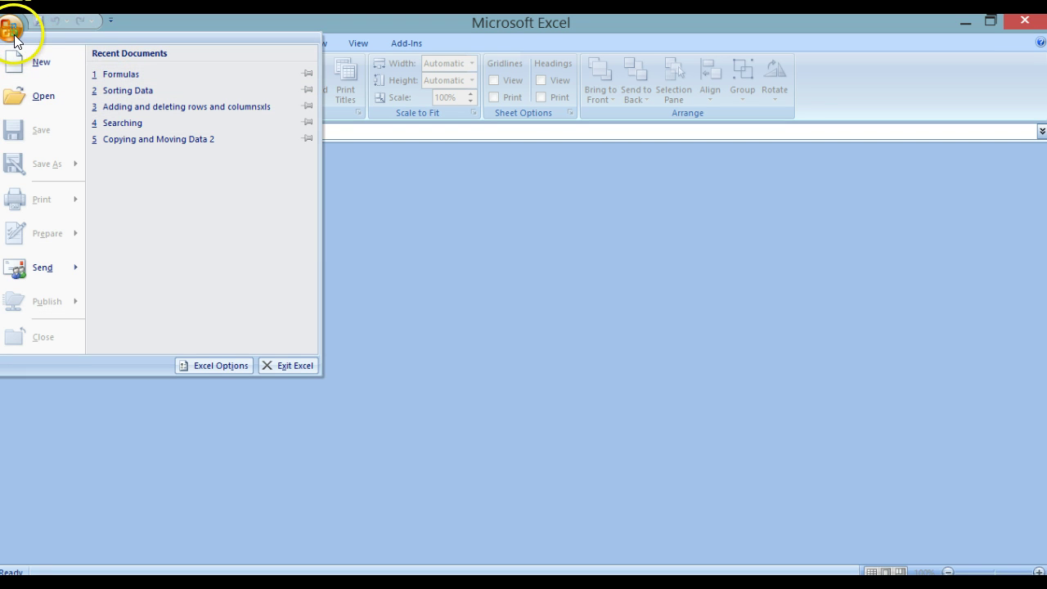
click(21, 95)
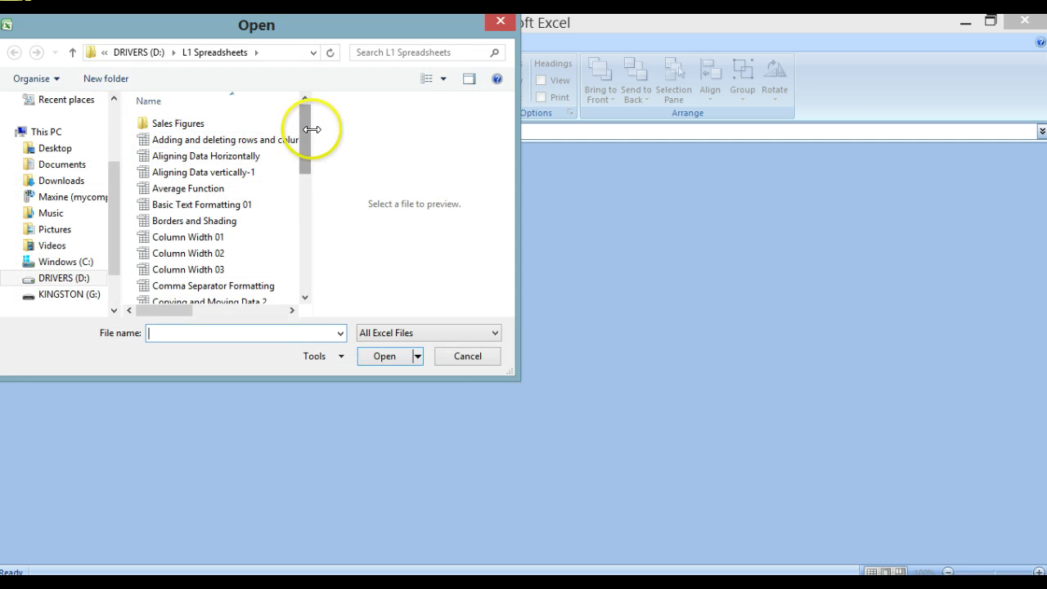
drag(300, 138, 308, 275)
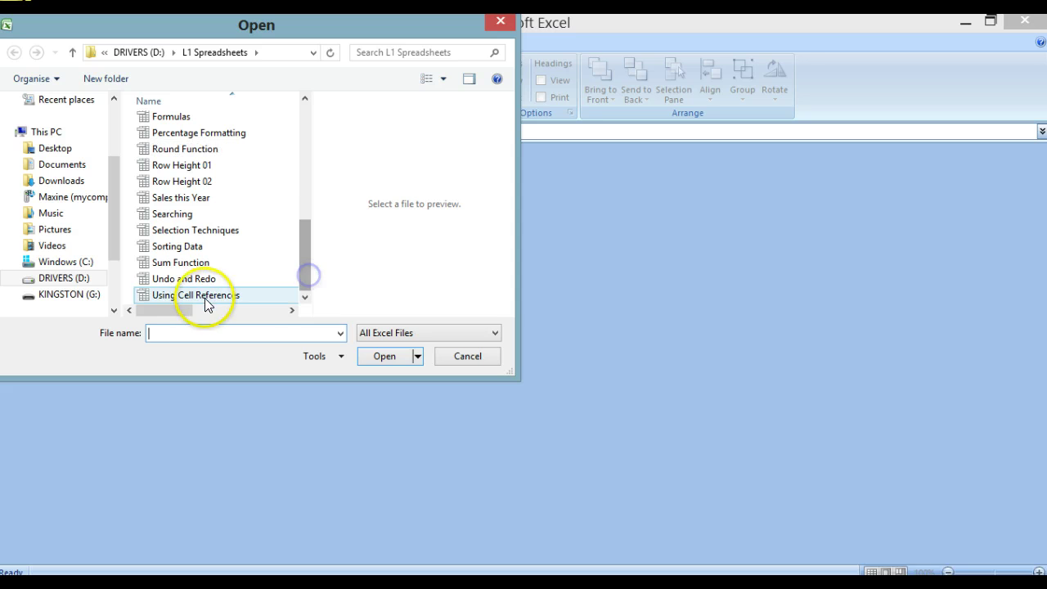
click(202, 294)
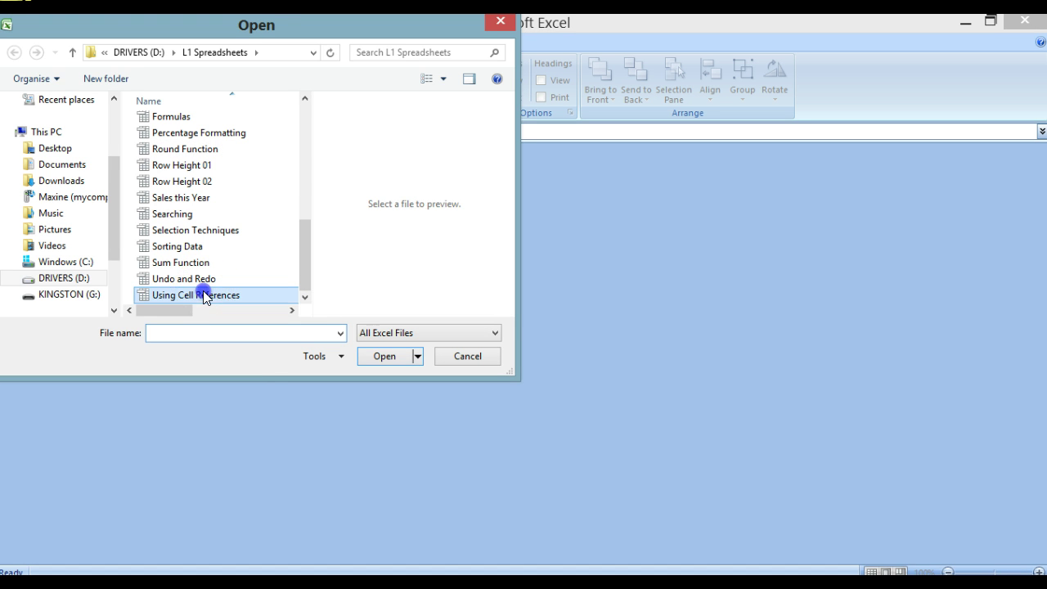
click(380, 357)
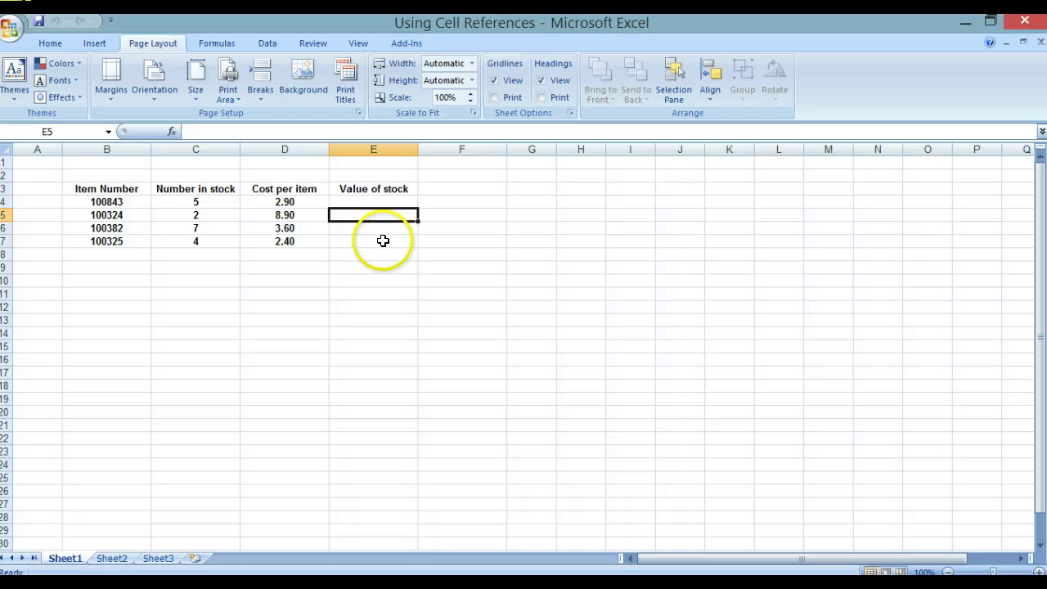
Calculate the value of stock for item 100843 in E4 from the plain numbers with the formula =5*2.90.
click(367, 200)
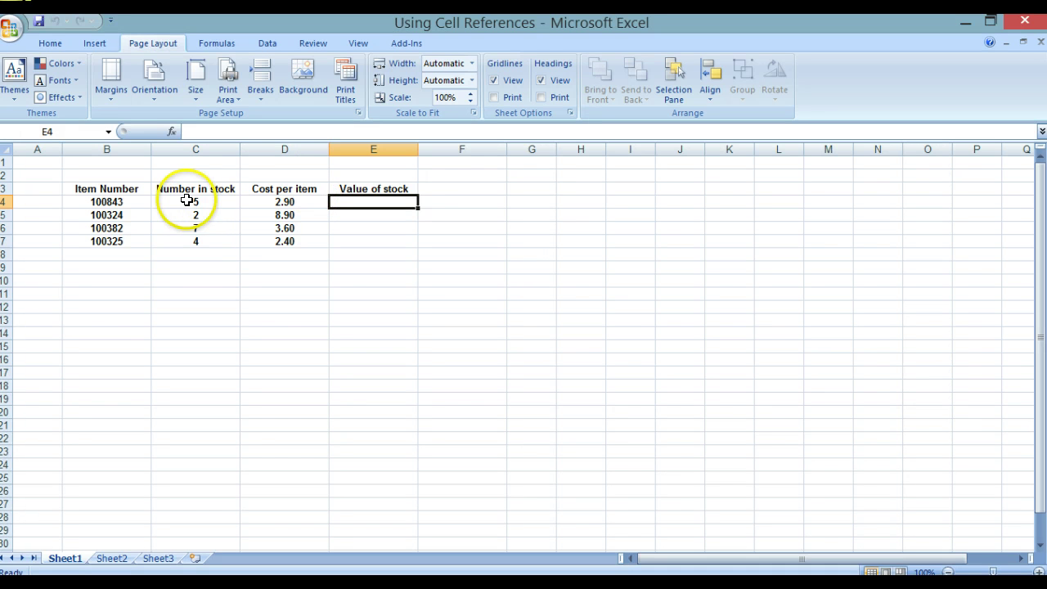
click(392, 202)
text(=)
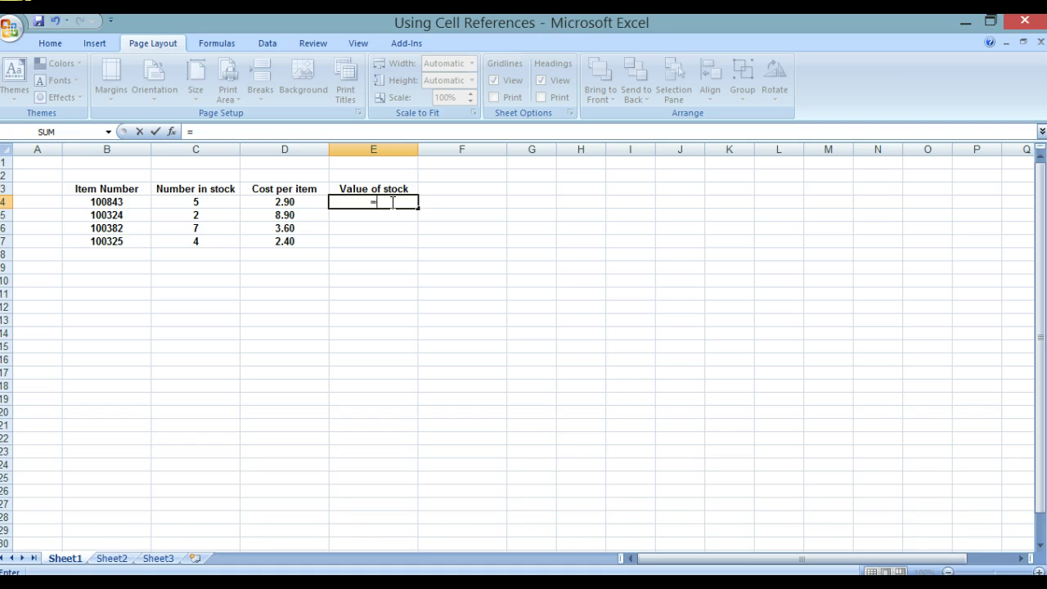
text(5*2.90)
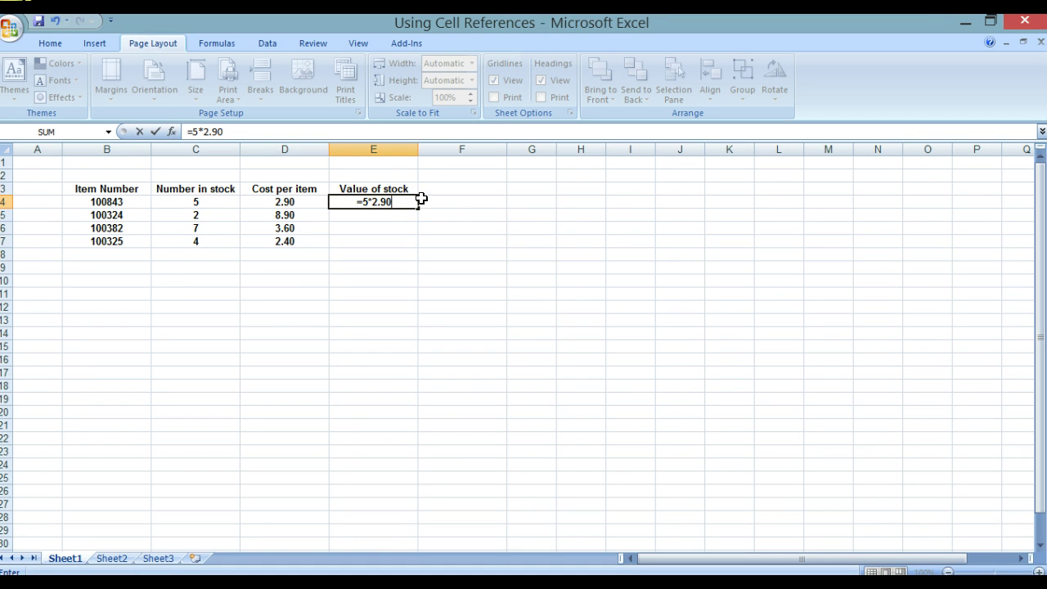
key(Return)
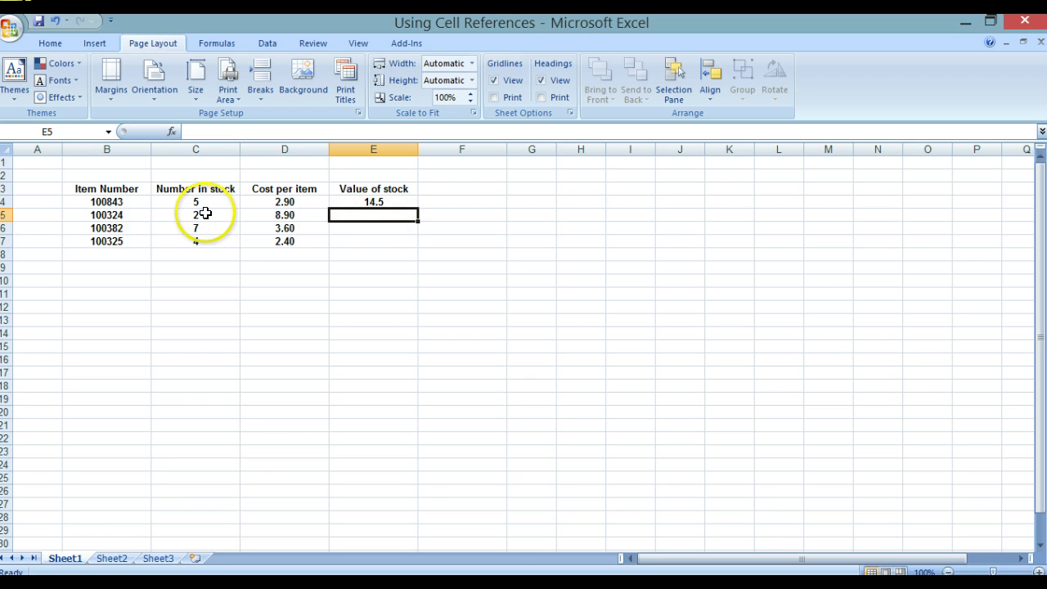
Calculate the value of stock for item 100324 in E5 using cell references with the formula =C5*D5.
click(351, 213)
text(=)
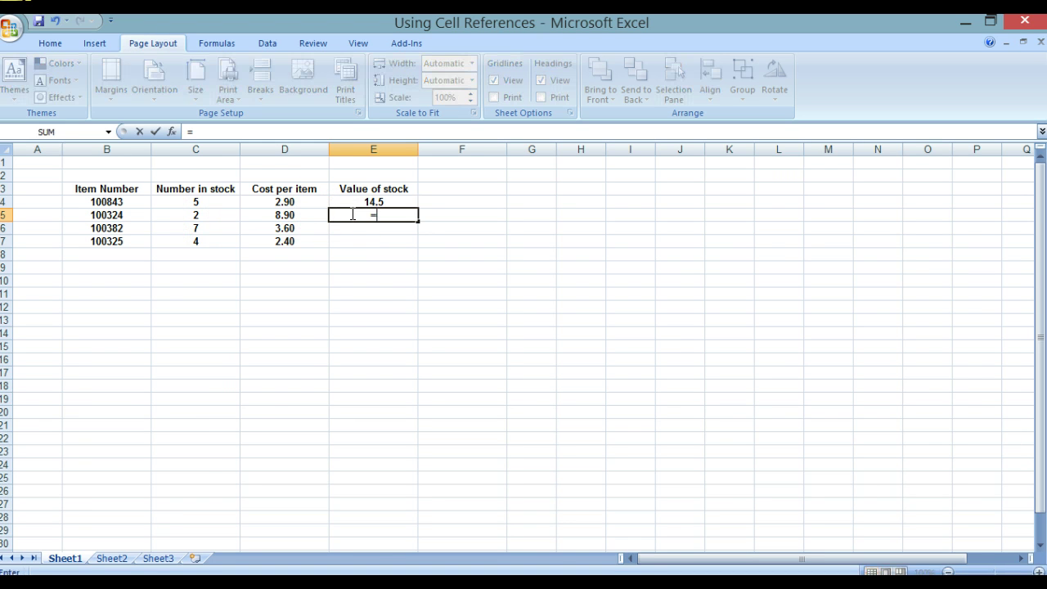
text(C5*D5)
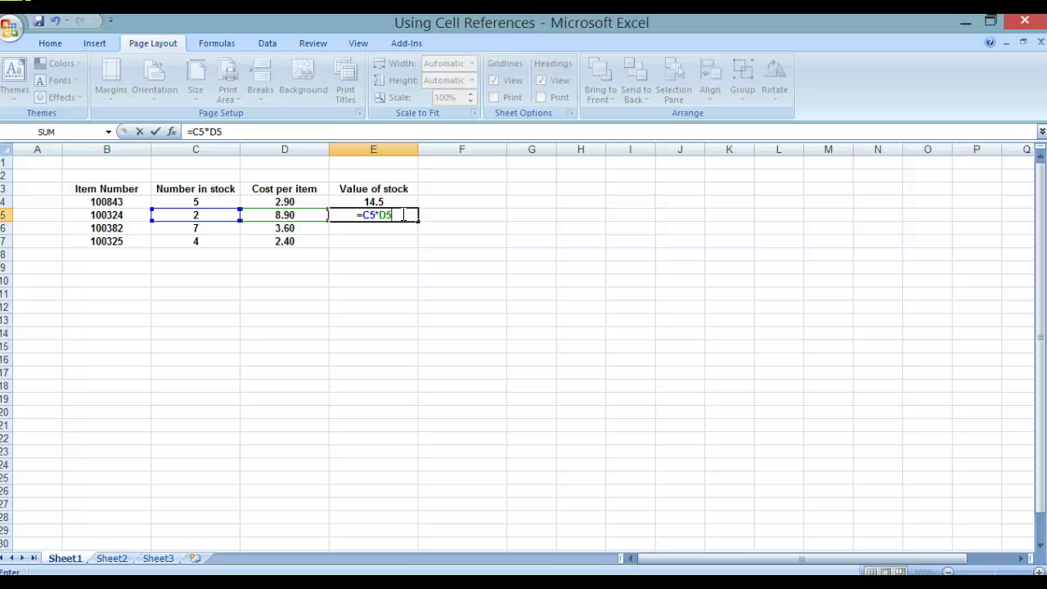
key(Return)
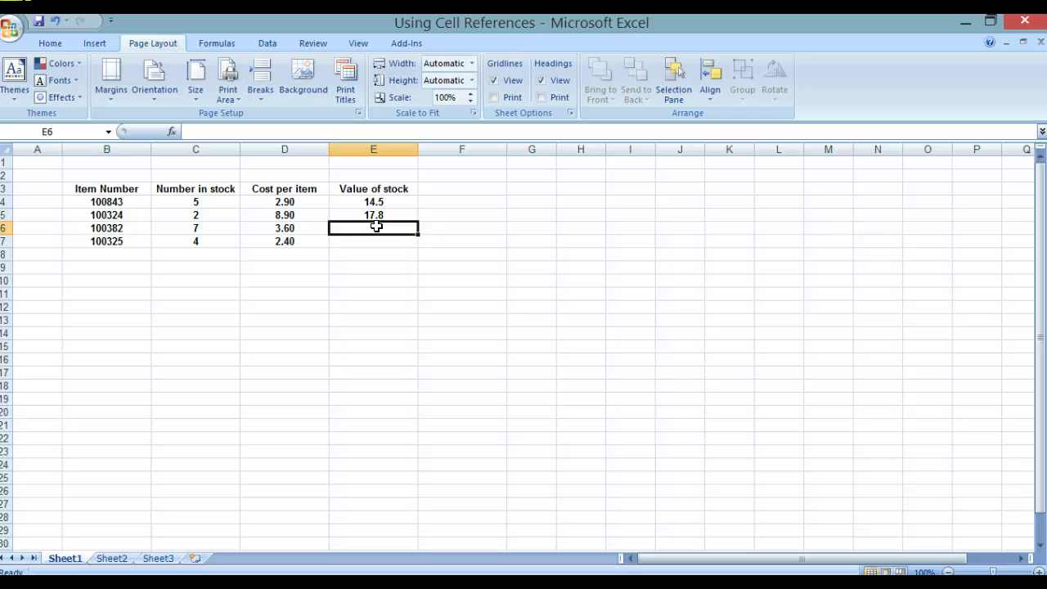
Calculate the value of stock for item 100382 in E6 using cell references with the formula =C6*D6.
text(=)
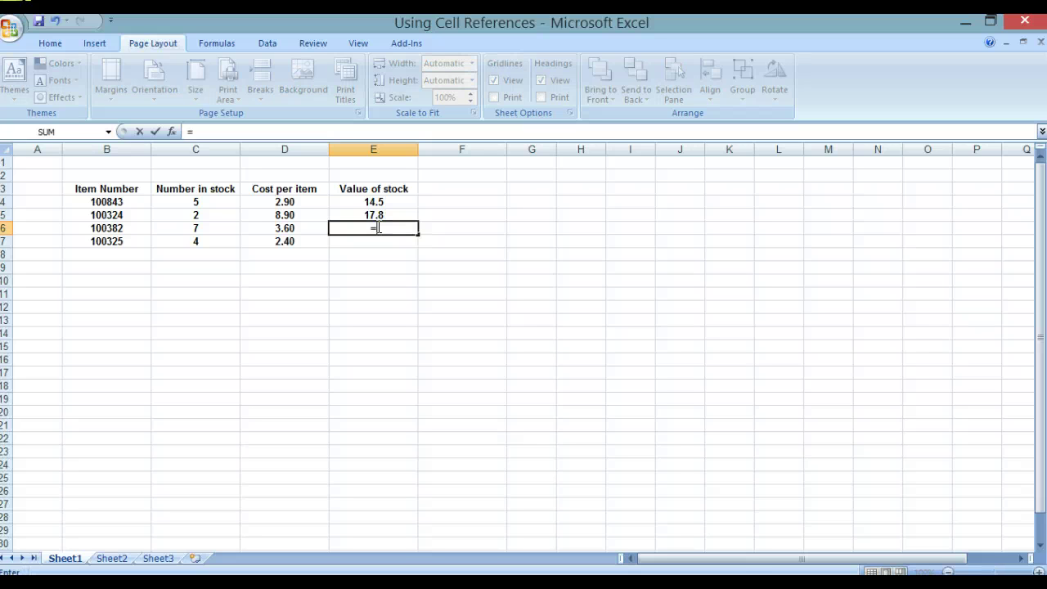
text(C)
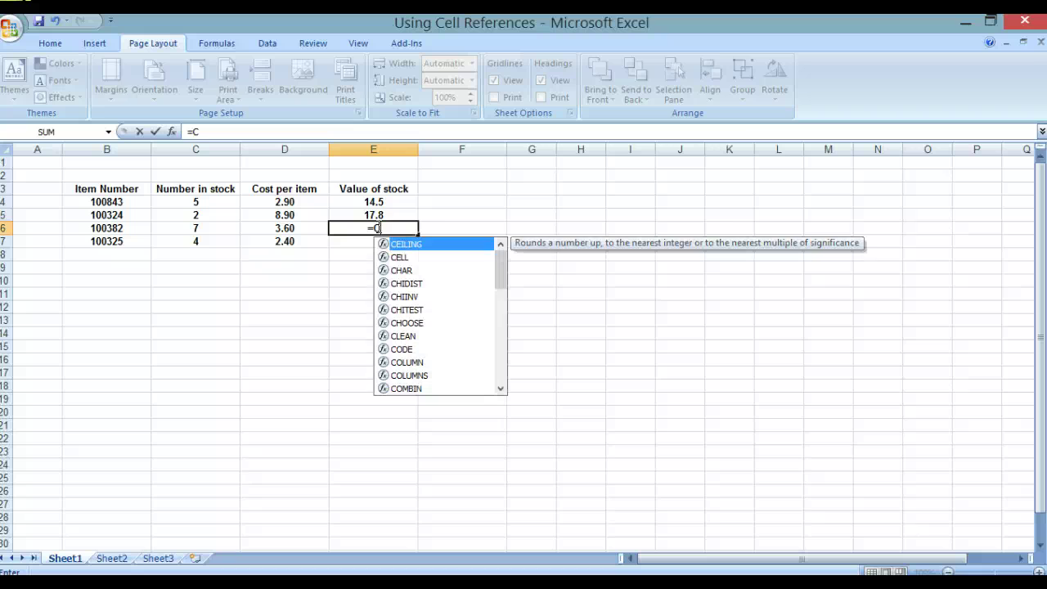
text(6*)
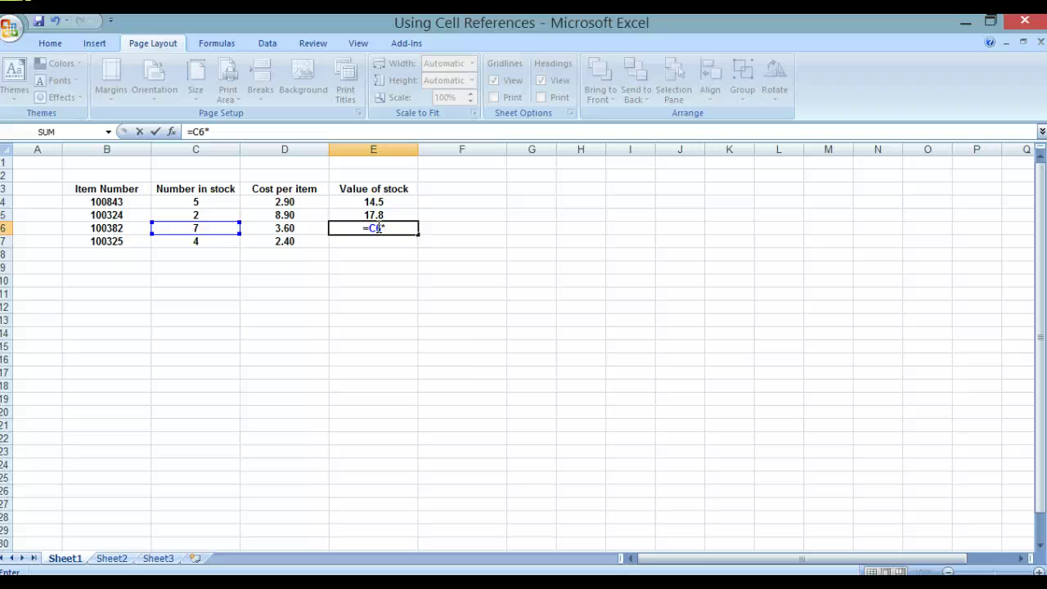
text(D6)
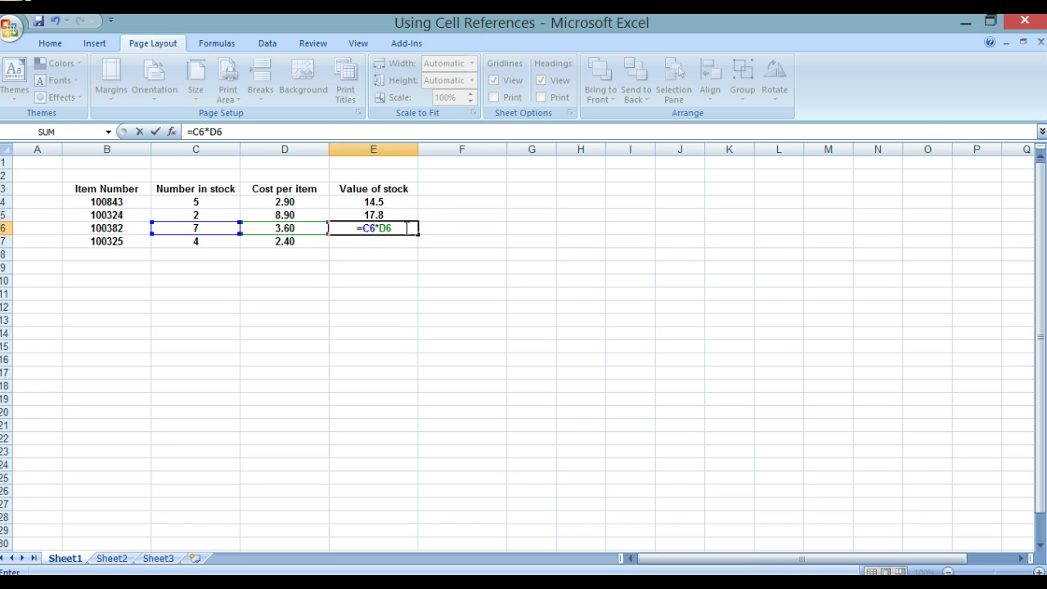
key(Return)
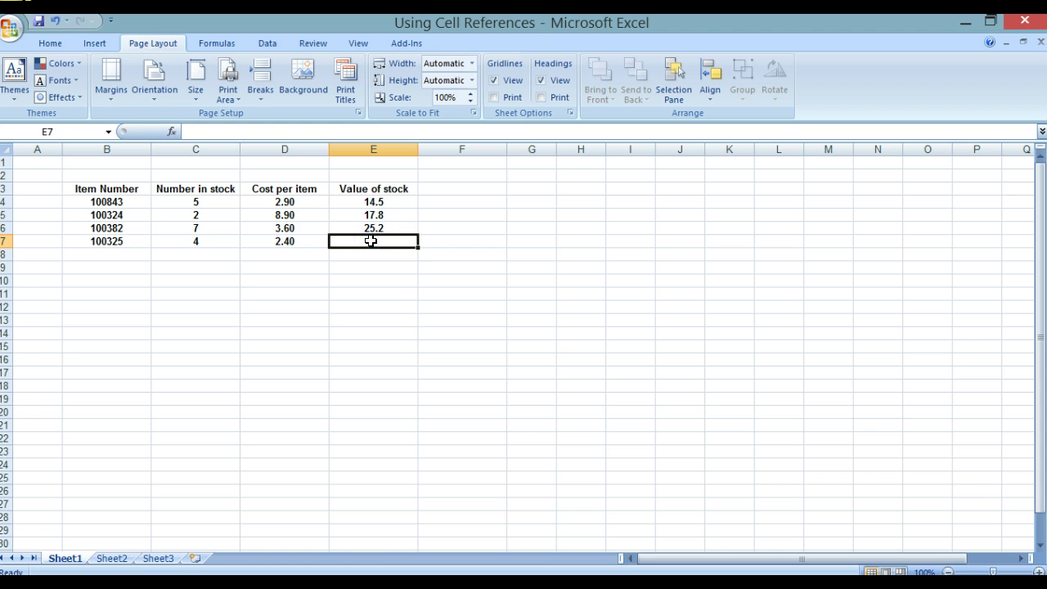
Calculate the value of stock for item 100325 in E7 using cell references with the formula =C7*D7.
text(=)
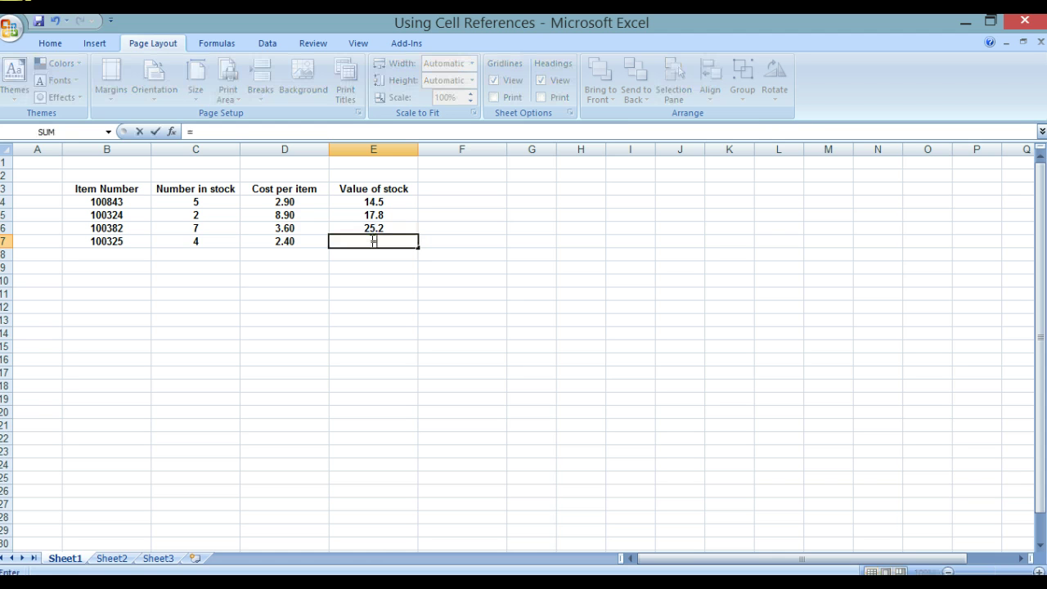
text(C)
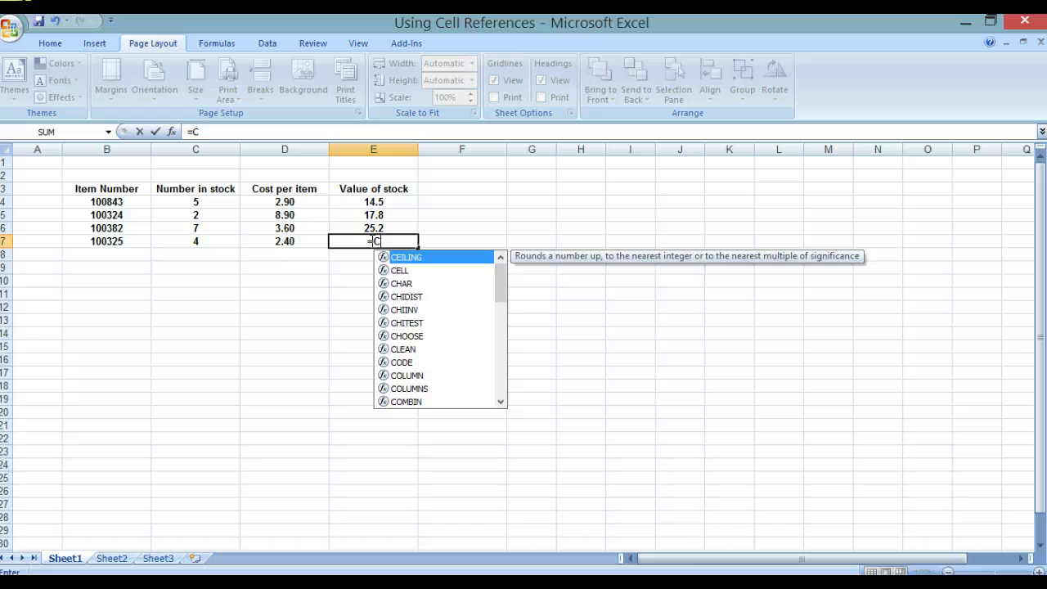
text(7)
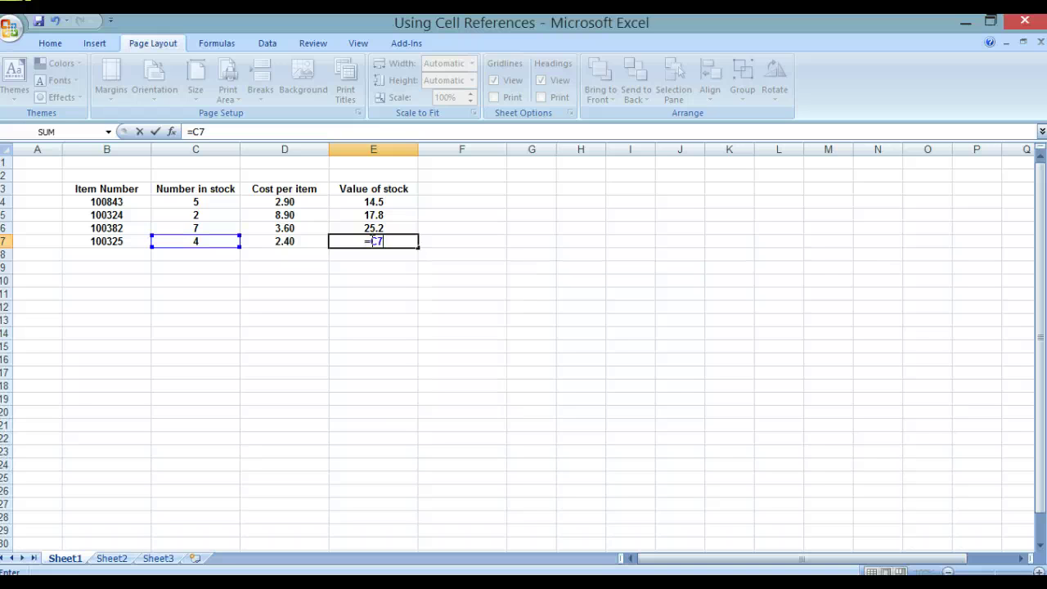
text(*D)
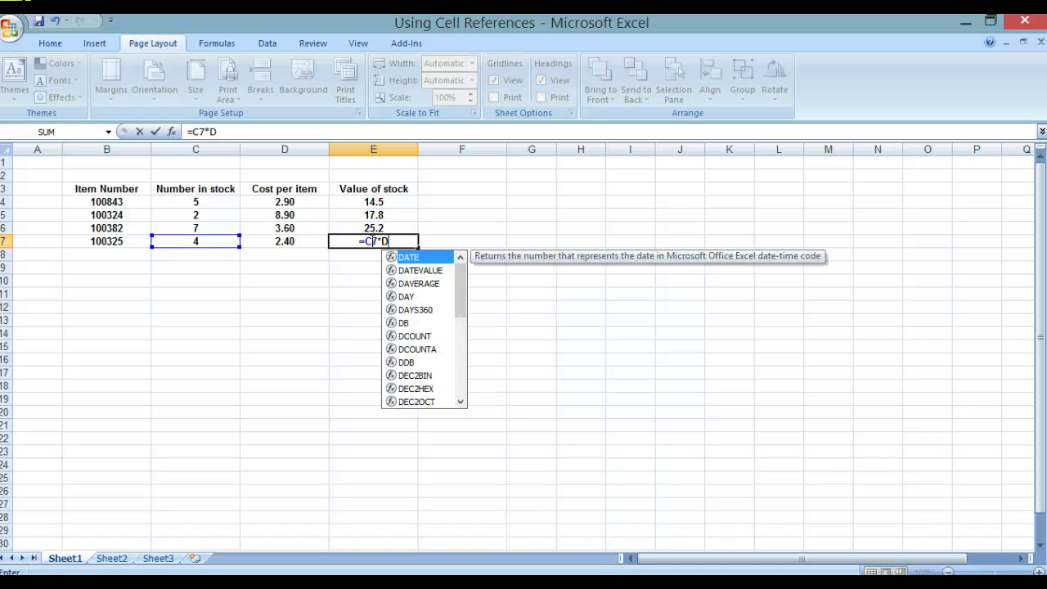
text(7)
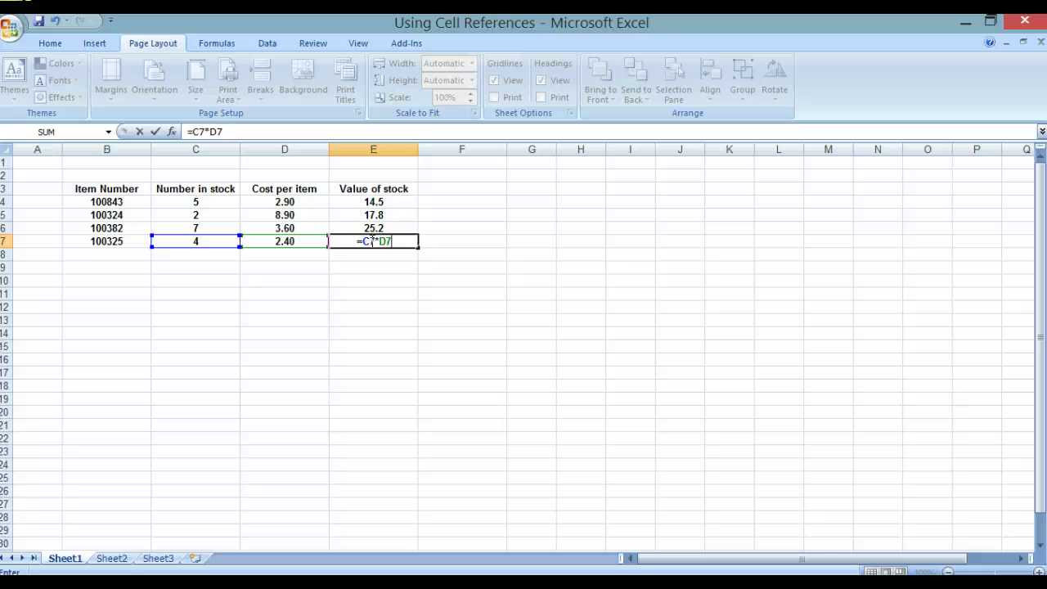
key(Return)
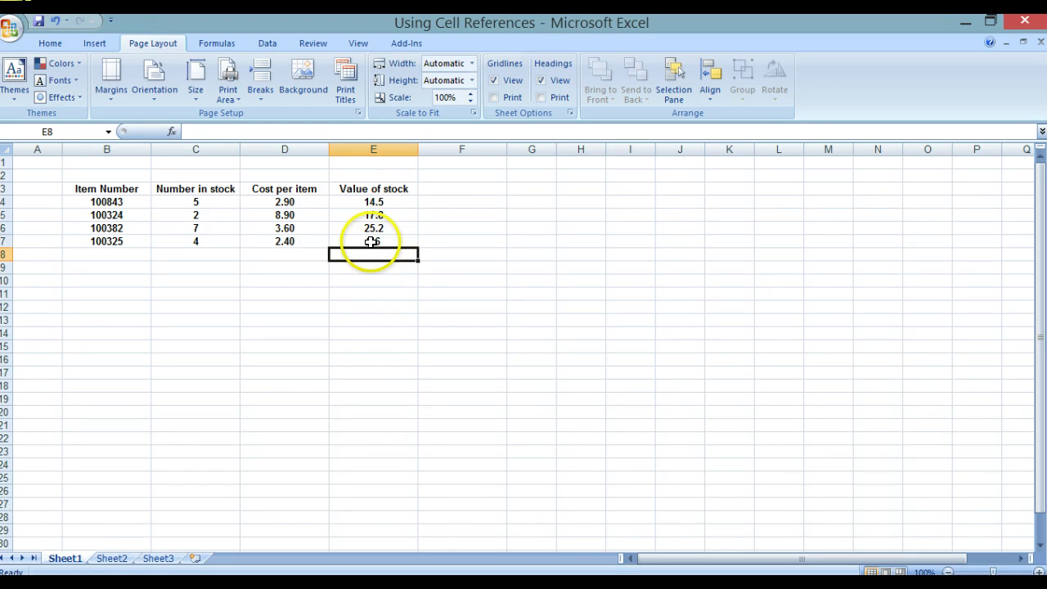
Review the formulas in the Value of stock column and replace the plain-number formula in E4 with =C4*D4.
click(372, 241)
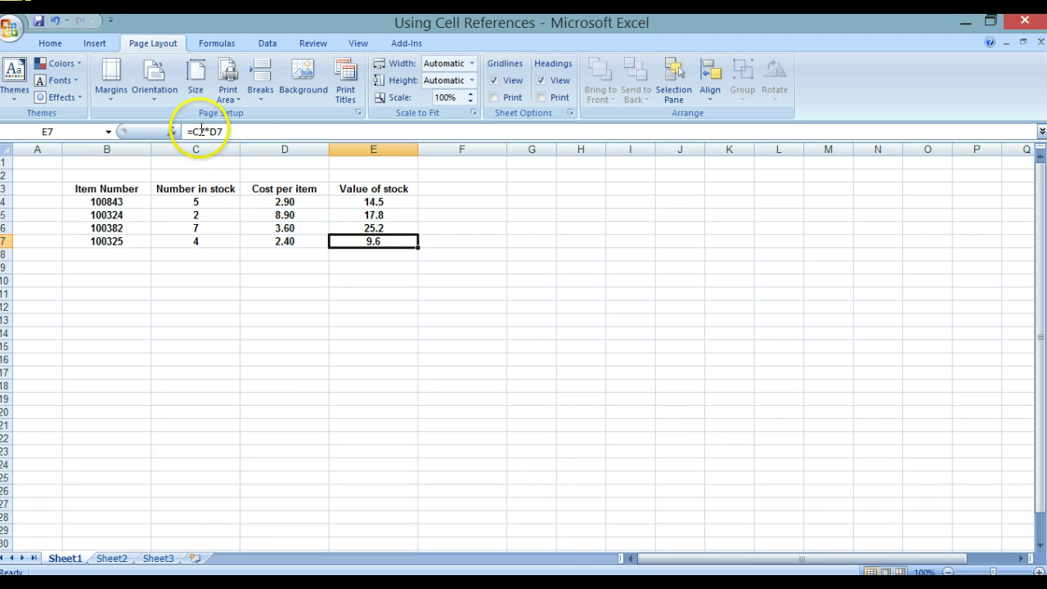
click(363, 229)
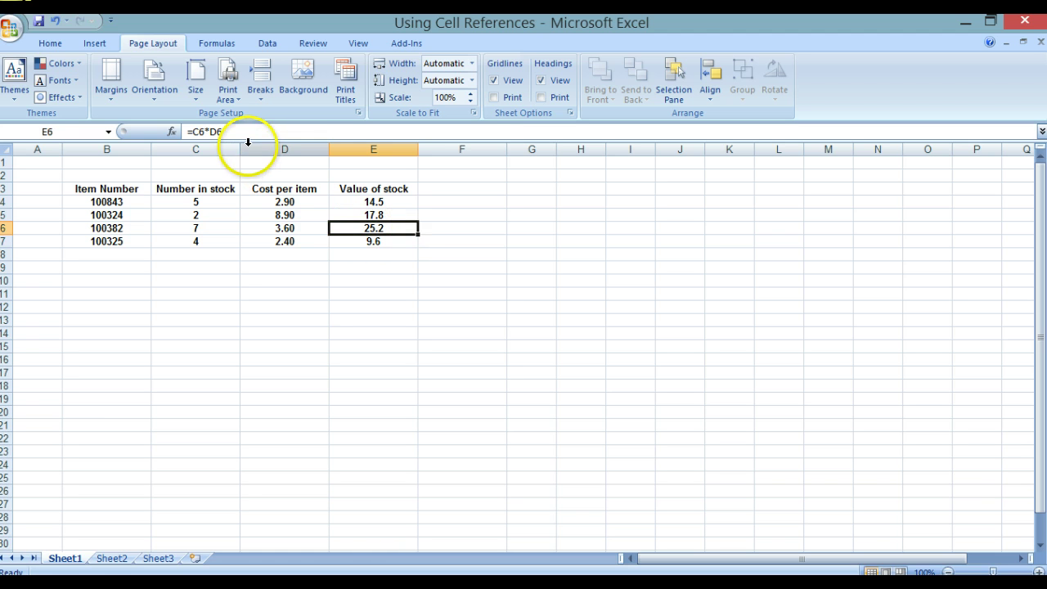
click(355, 214)
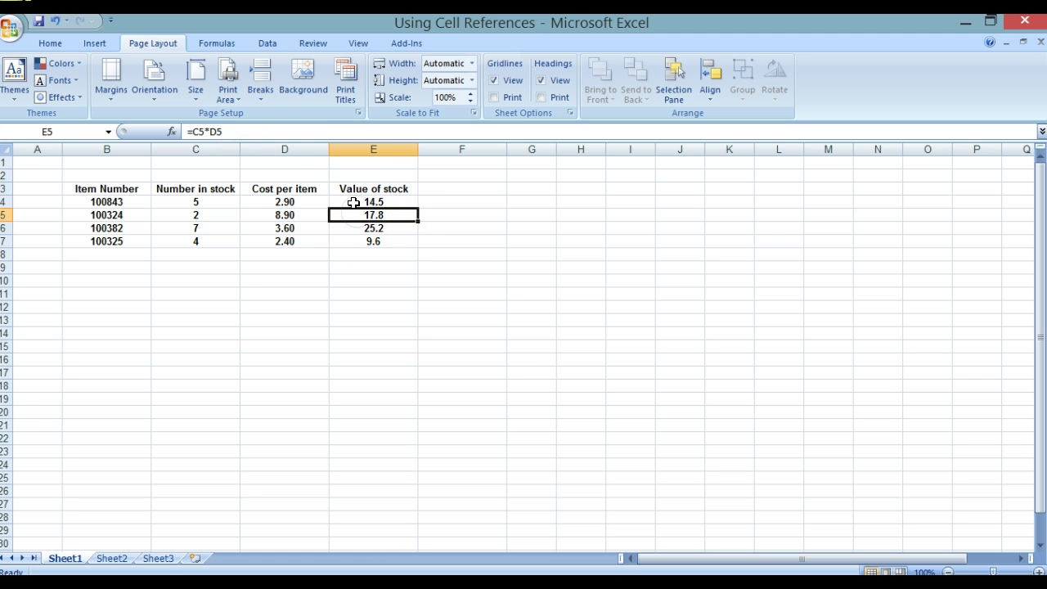
click(354, 200)
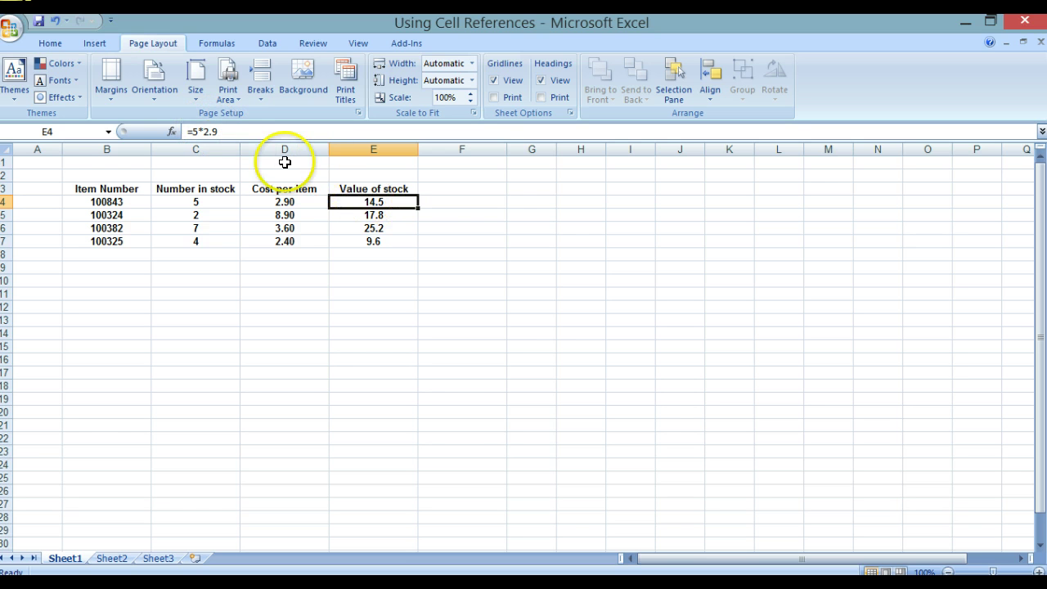
drag(217, 131, 185, 131)
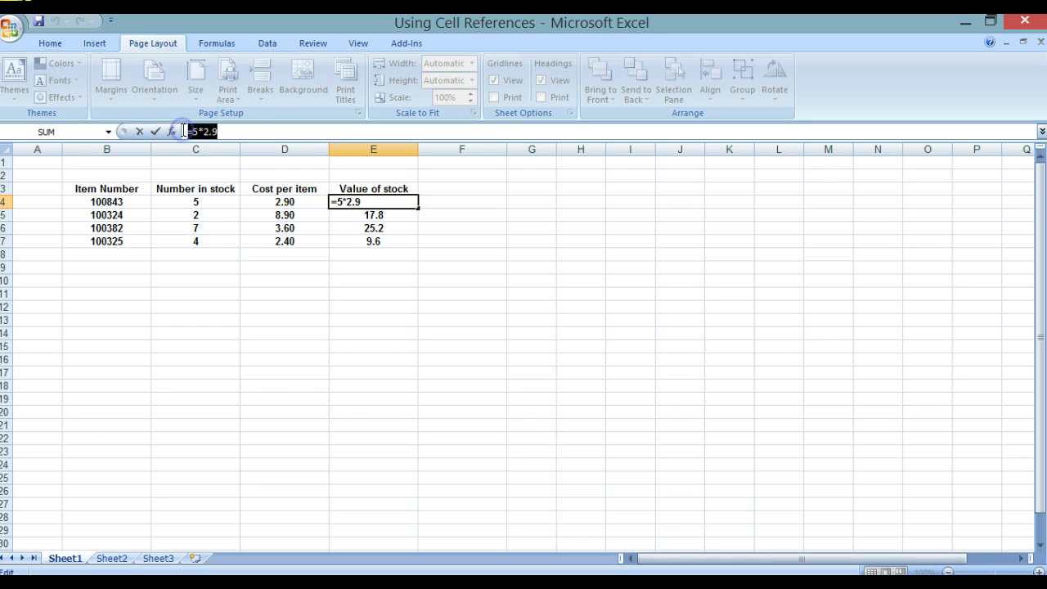
key(BackSpace)
click(341, 199)
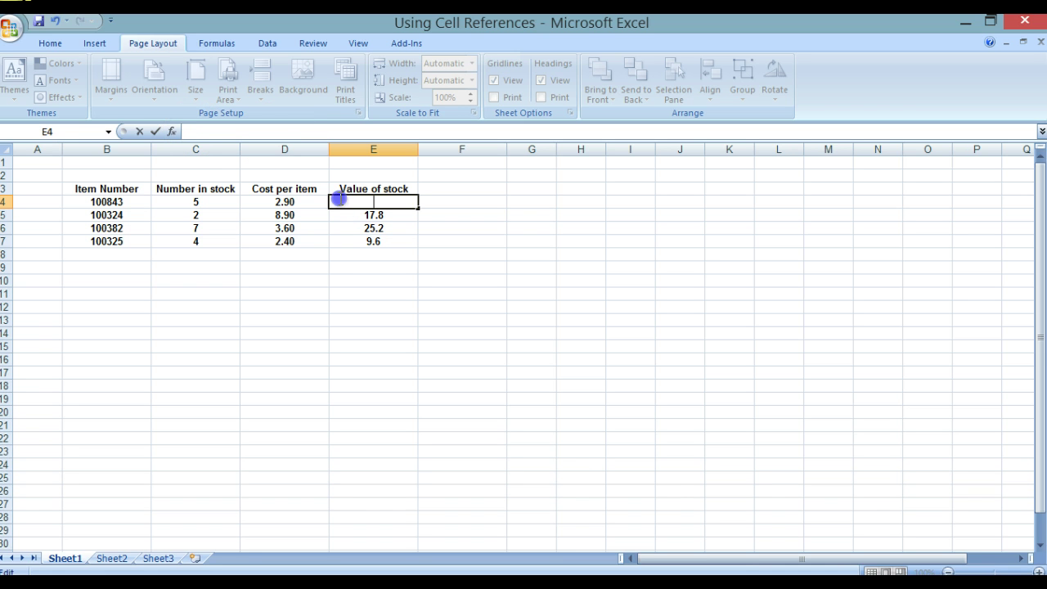
text(=c)
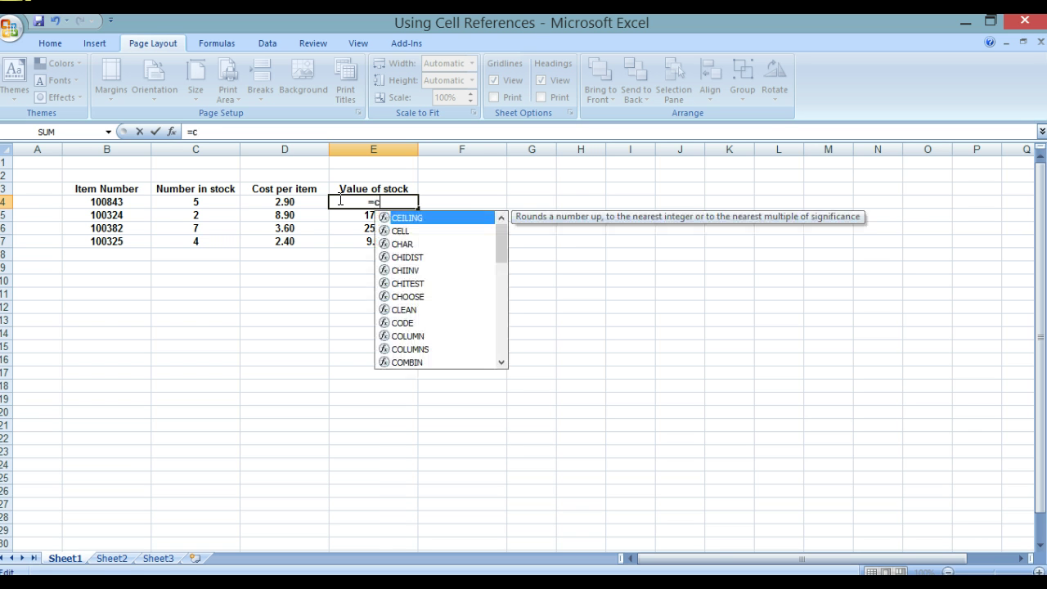
text(4*)
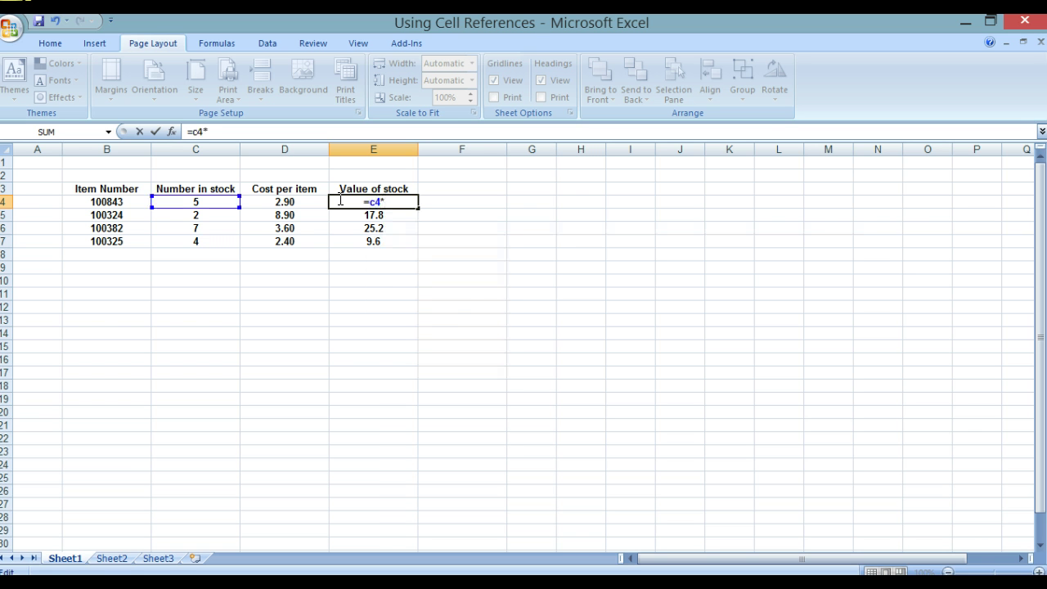
text(d4)
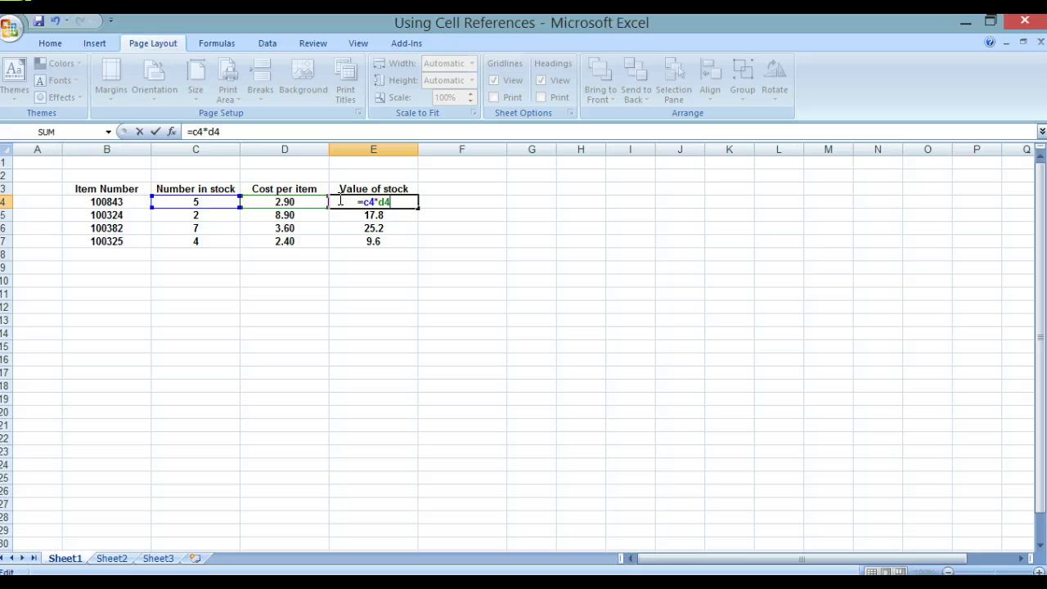
key(Return)
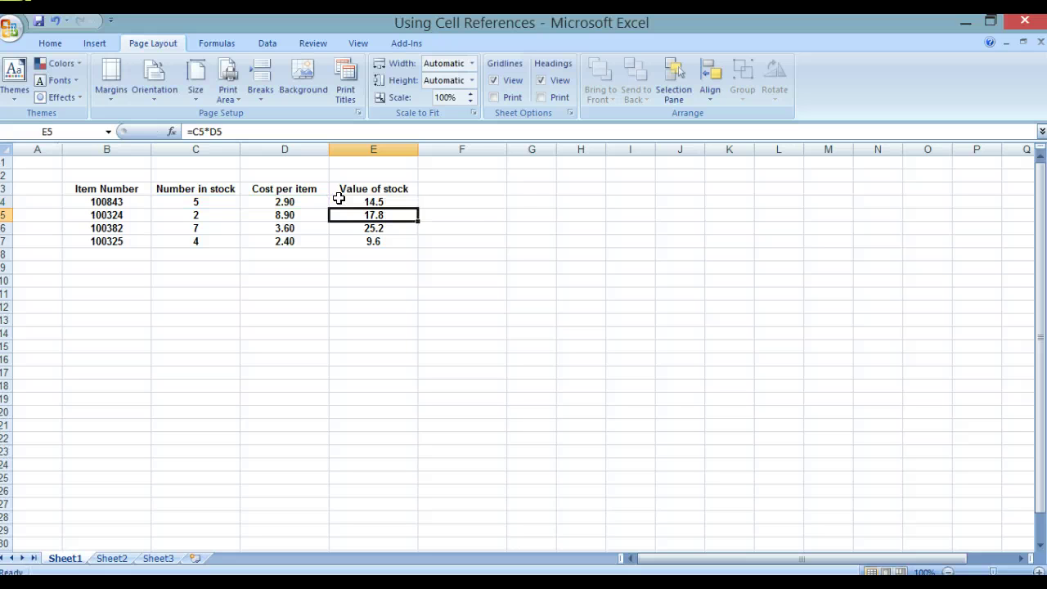
Check the formulas in E4, E6 and E7, and save the Using Cell References workbook.
click(396, 202)
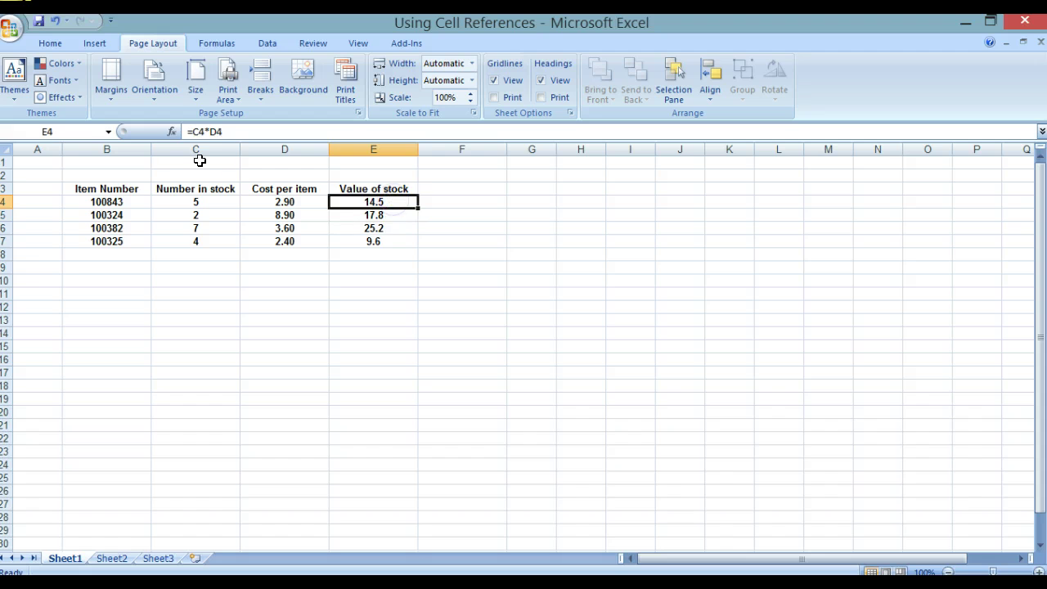
click(357, 228)
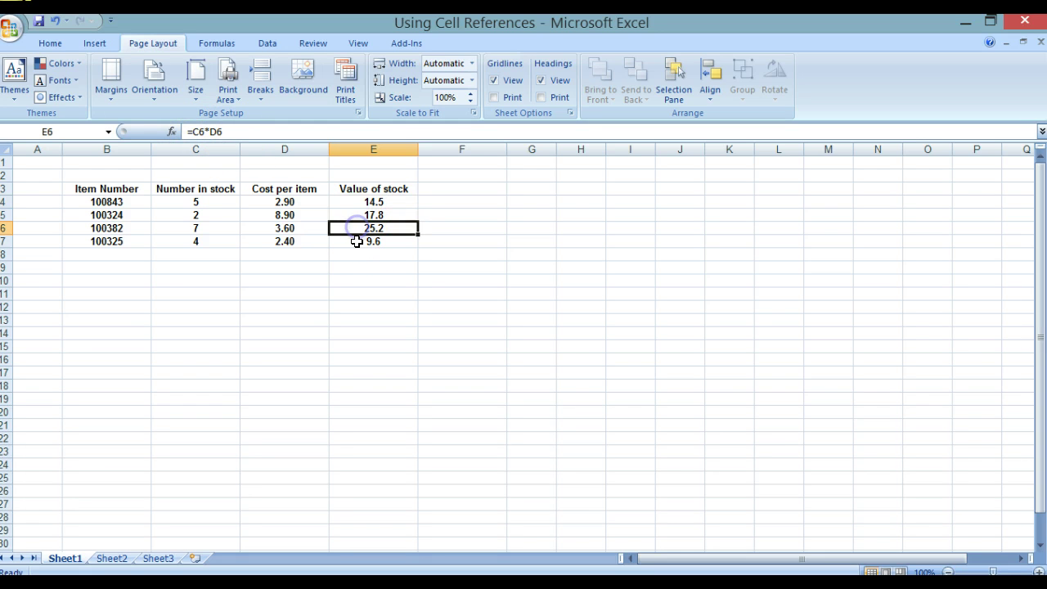
click(358, 240)
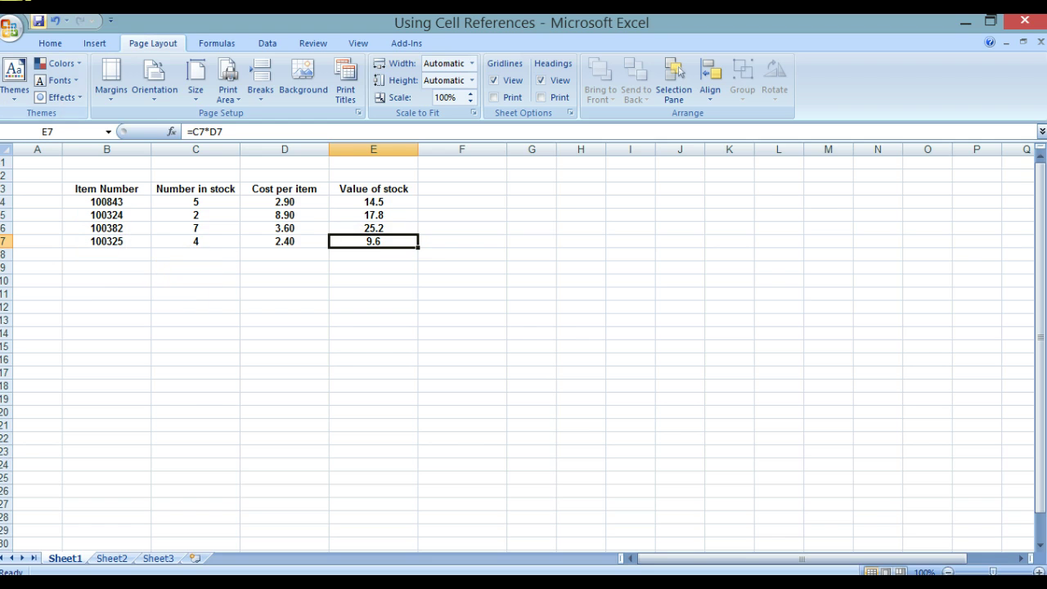
click(39, 22)
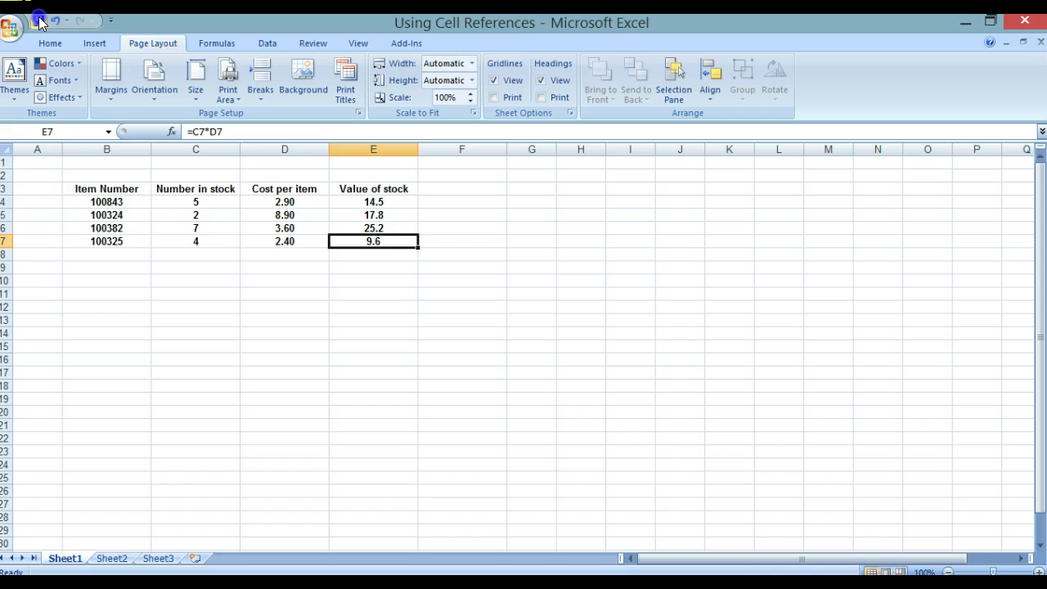